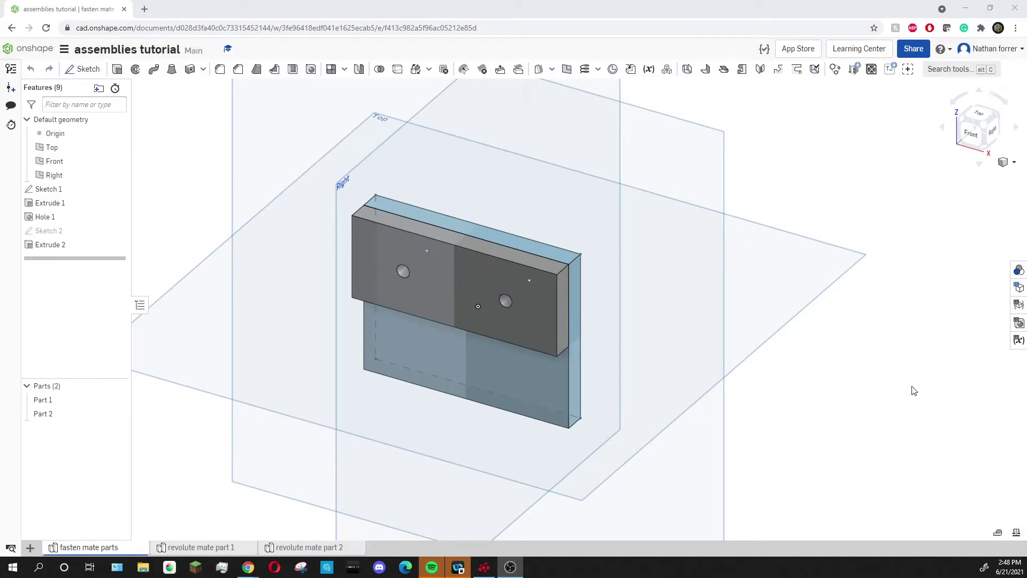
# - Examine the two stacked plates and the holes in the front plate from several angles in the fasten mate parts studio
pyautogui.scroll(-3, 905, 384)
pyautogui.scroll(-3, 200, 211)
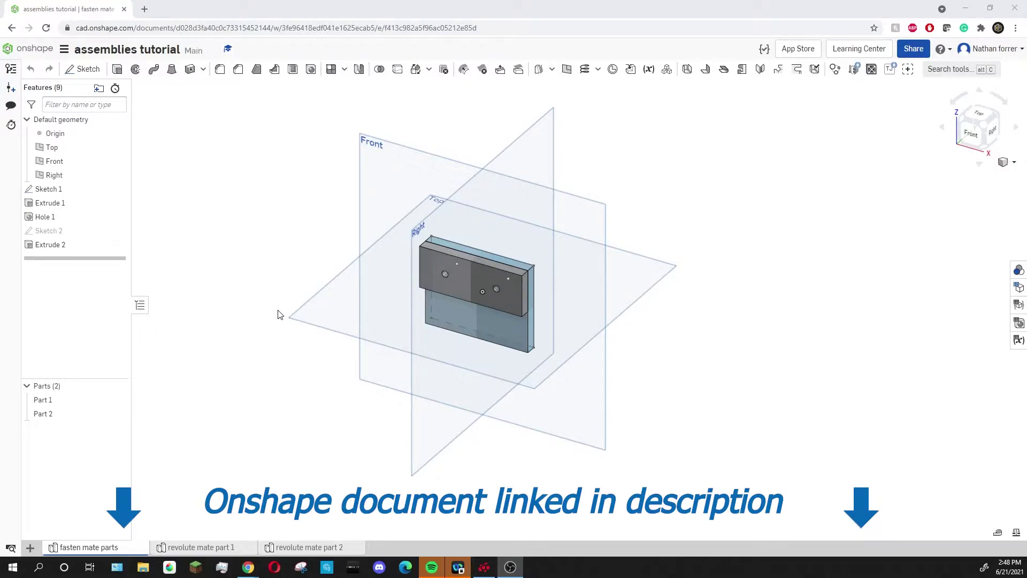
pyautogui.moveTo(361, 348); pyautogui.dragTo(538, 294, button='right')
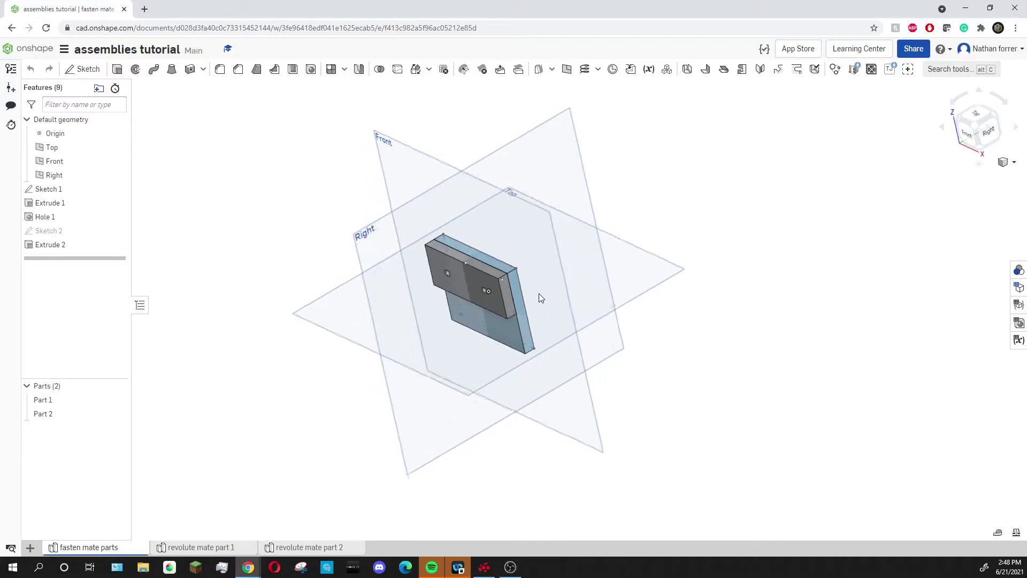
pyautogui.scroll(5, 516, 284)
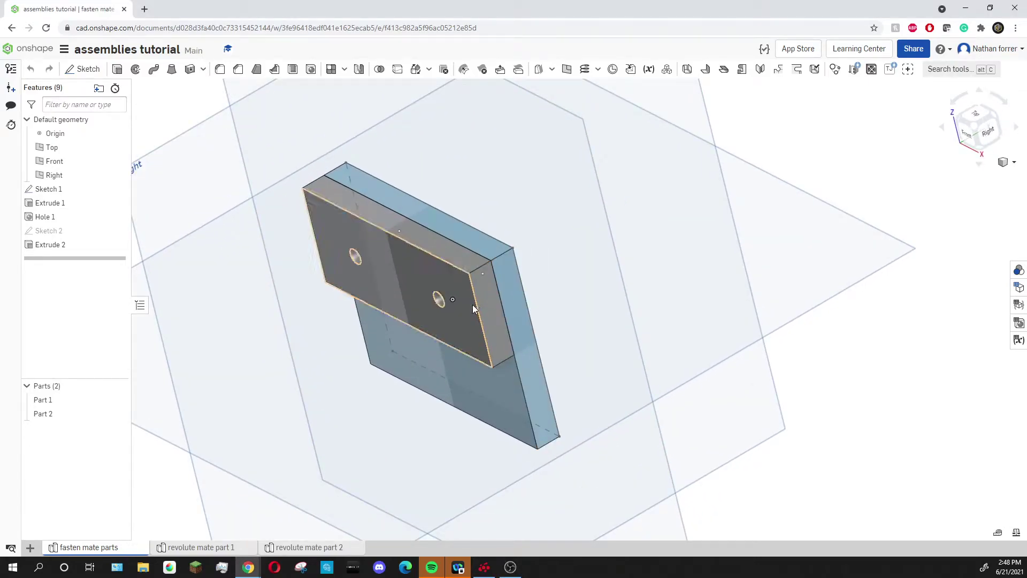
pyautogui.scroll(-4, 498, 298)
pyautogui.moveTo(493, 294); pyautogui.dragTo(492, 299, button='right')
pyautogui.scroll(4, 492, 300)
pyautogui.scroll(2, 491, 285)
pyautogui.scroll(-4, 499, 265)
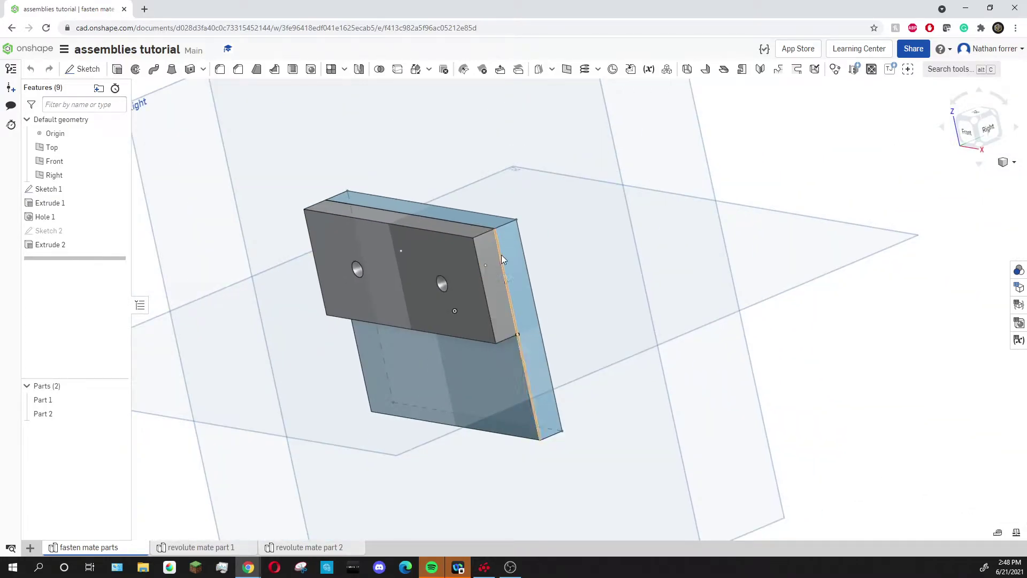
pyautogui.scroll(5, 460, 268)
pyautogui.moveTo(450, 276); pyautogui.dragTo(444, 310, button='right')
pyautogui.scroll(-5, 472, 266)
pyautogui.scroll(-3, 460, 286)
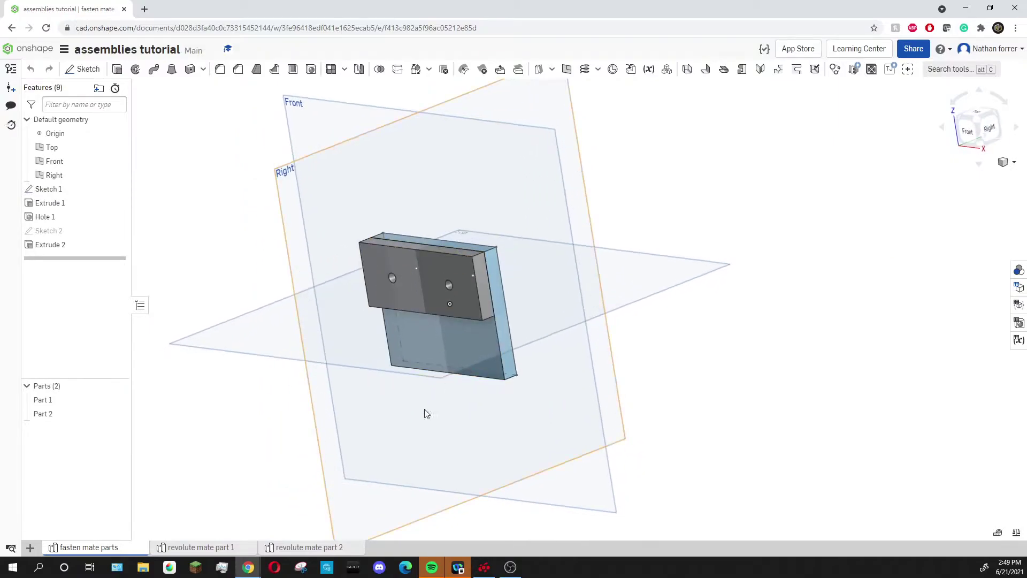
# - Create a new assembly in the document and place it after revolute mate part 2
pyautogui.click(30, 549)
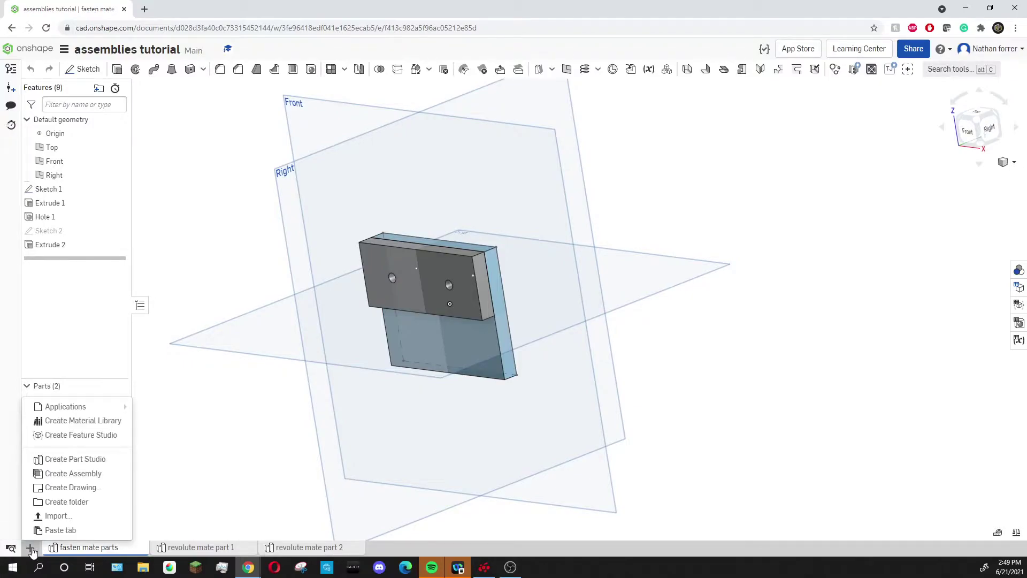
pyautogui.click(56, 475)
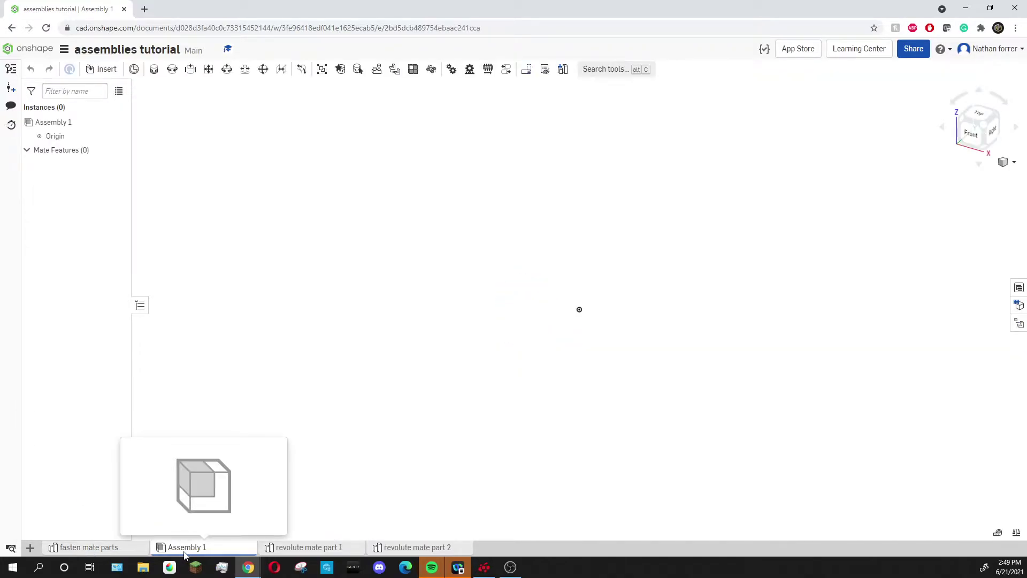
pyautogui.moveTo(180, 553); pyautogui.dragTo(419, 571)
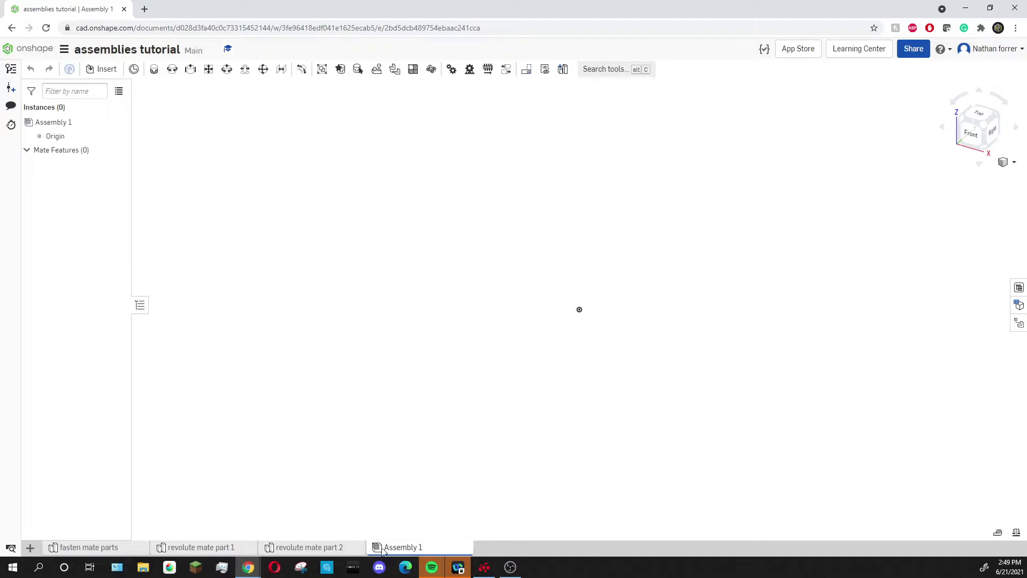
pyautogui.moveTo(384, 552)
# - Insert both plates from the fasten mate parts studio of the current document into the assembly
pyautogui.click(107, 69)
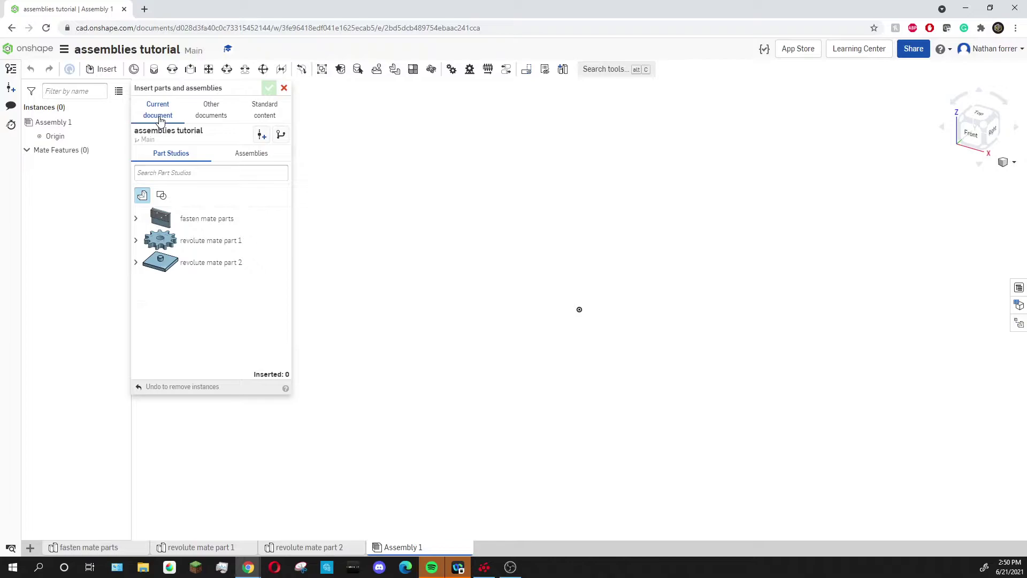
pyautogui.click(188, 225)
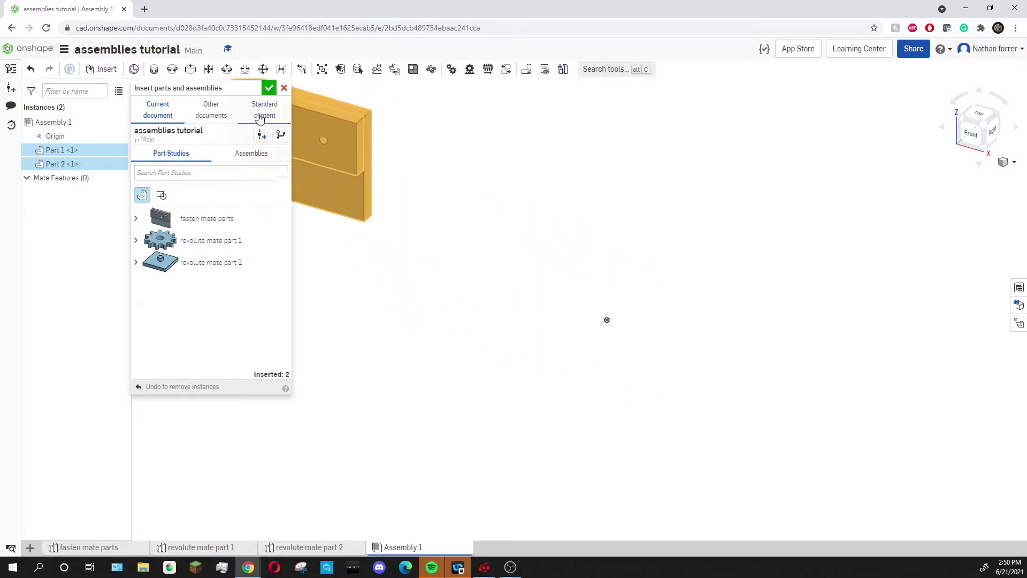
pyautogui.click(268, 89)
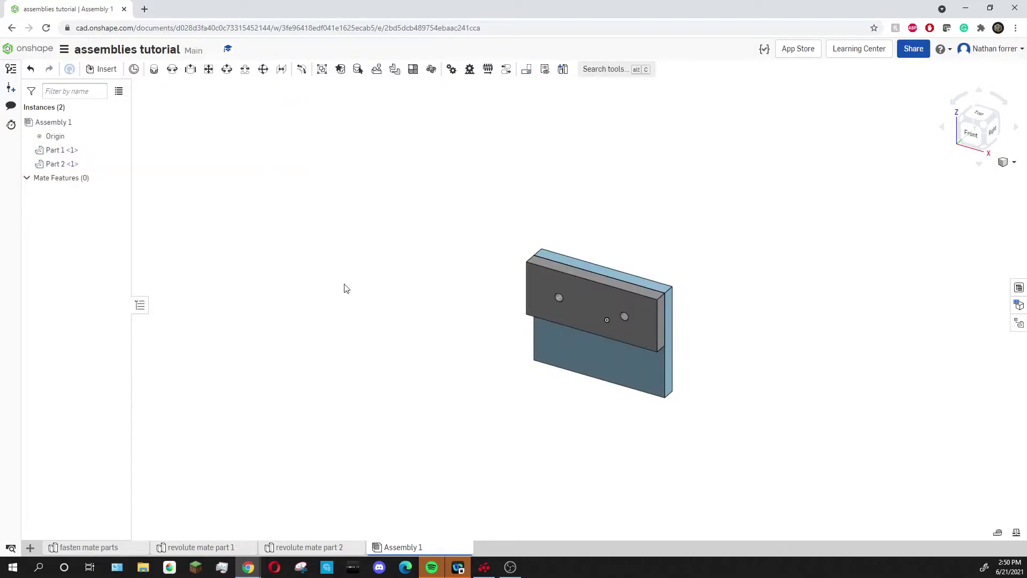
pyautogui.scroll(5, 605, 326)
pyautogui.moveTo(604, 325); pyautogui.dragTo(635, 287, button='right')
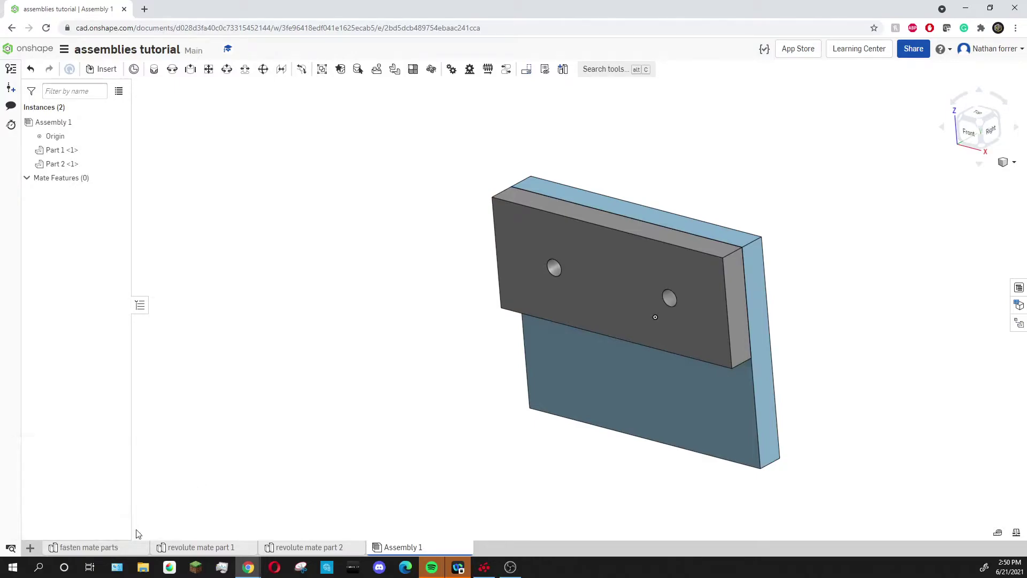
pyautogui.scroll(-2, 436, 385)
pyautogui.scroll(3, 545, 357)
pyautogui.scroll(-1, 522, 336)
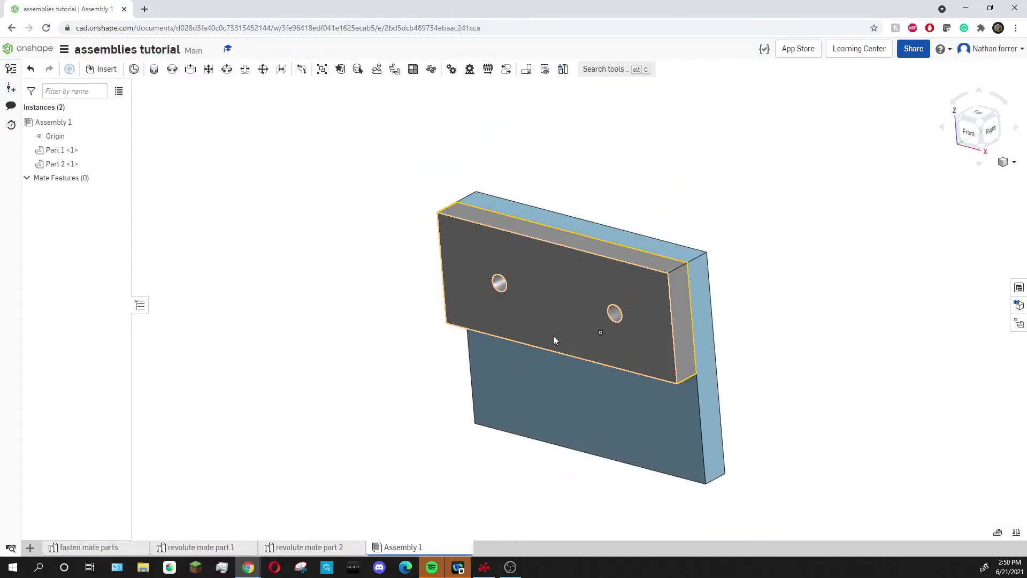
# - Undo a trial move of the larger blue plate and fix that plate in place
pyautogui.moveTo(578, 418); pyautogui.dragTo(643, 394)
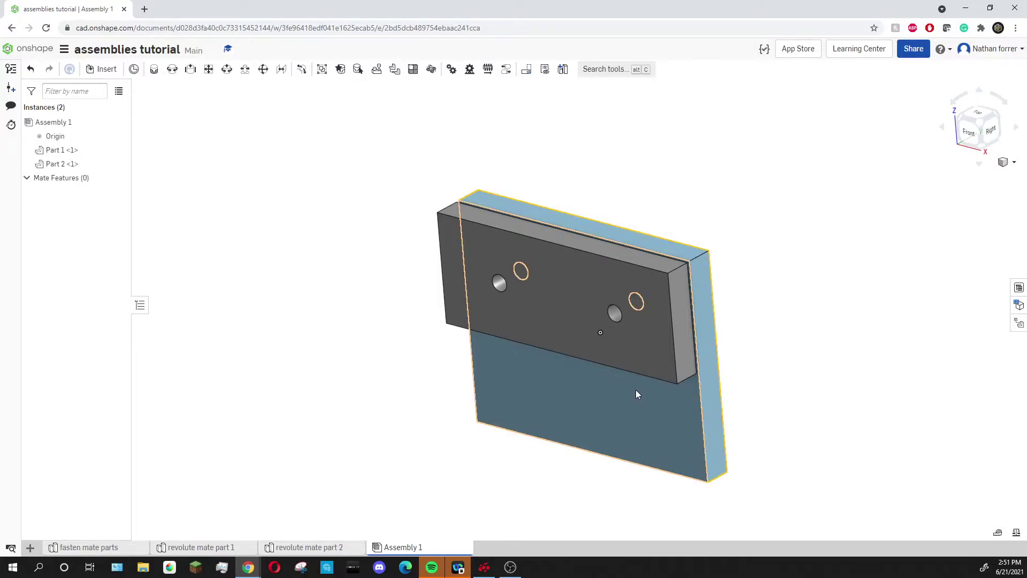
pyautogui.hotkey('ctrl', 'z')
pyautogui.rightClick(635, 406)
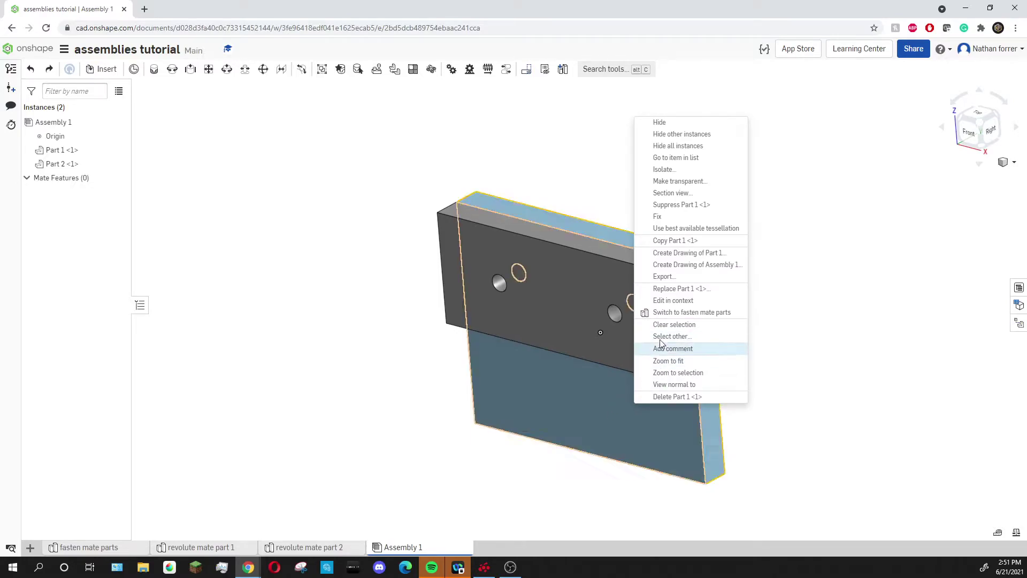
pyautogui.click(659, 217)
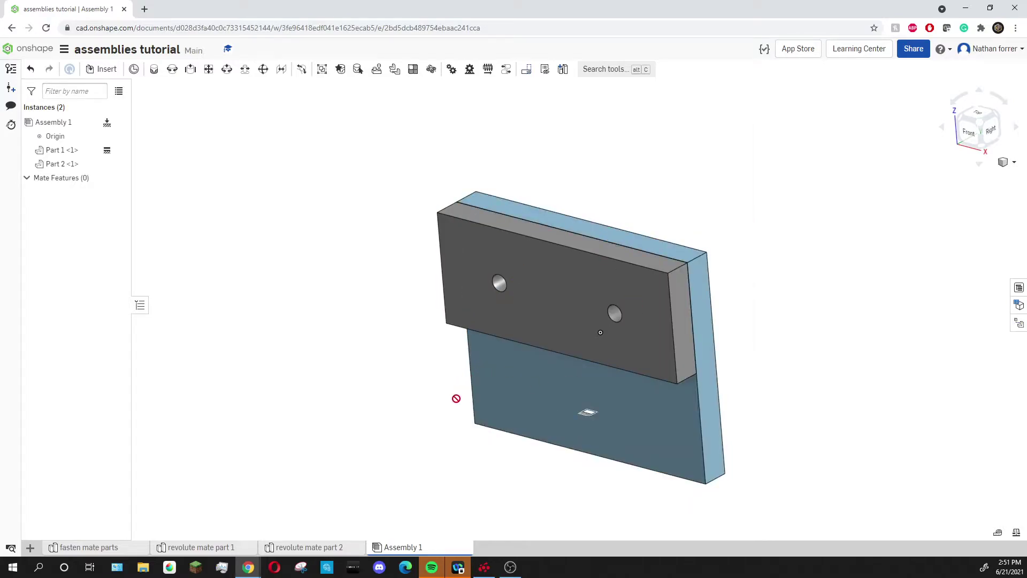
# - Try moving the smaller gray plate away from the fixed blue plate, and undo the move
pyautogui.moveTo(546, 328); pyautogui.dragTo(371, 304)
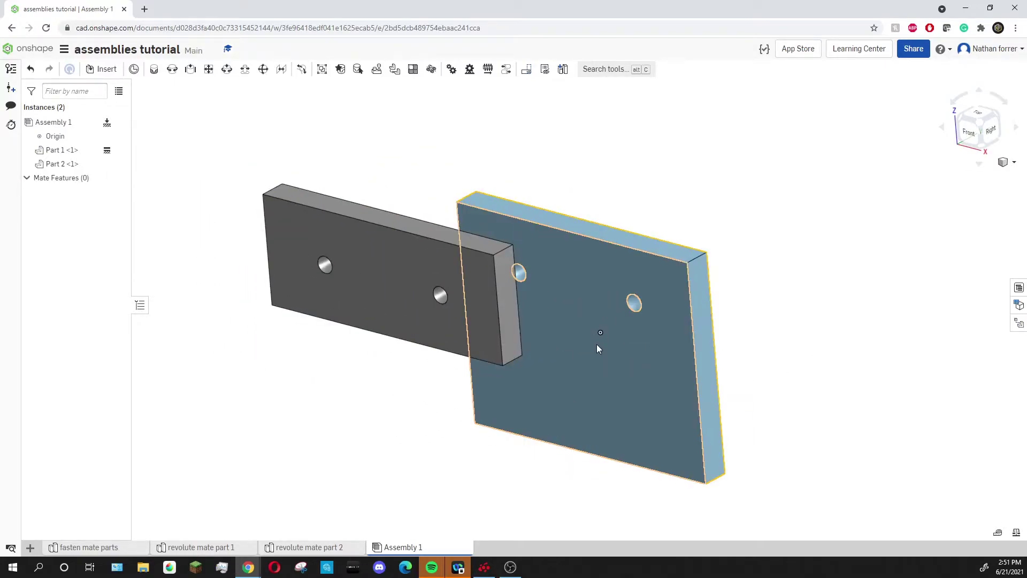
pyautogui.hotkey('ctrl', 'z')
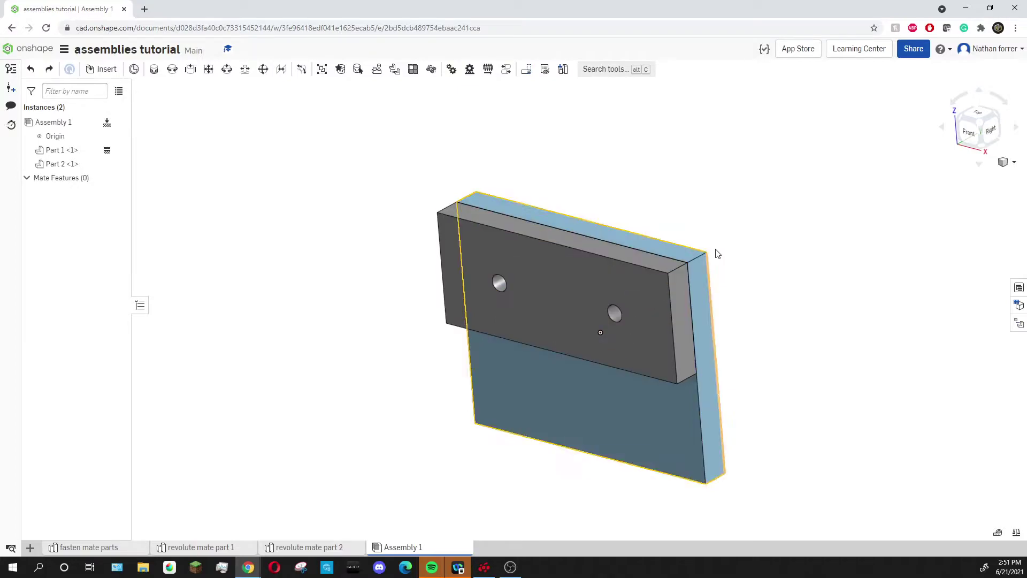
pyautogui.scroll(2, 741, 238)
pyautogui.moveTo(741, 238); pyautogui.dragTo(709, 247, button='right')
pyautogui.scroll(-3, 712, 246)
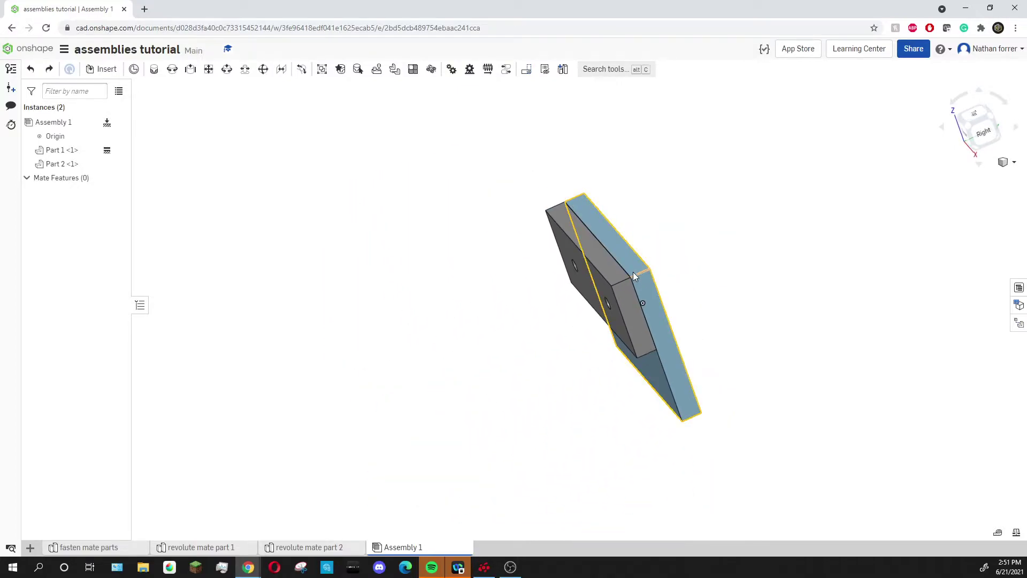
pyautogui.scroll(3, 606, 291)
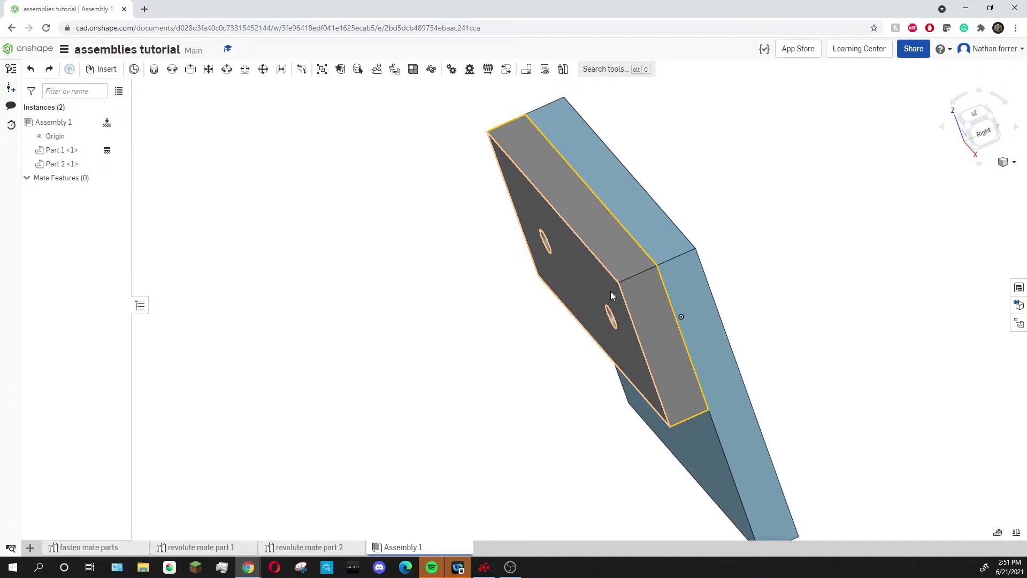
pyautogui.scroll(-2, 612, 294)
pyautogui.moveTo(613, 295); pyautogui.dragTo(635, 274, button='right')
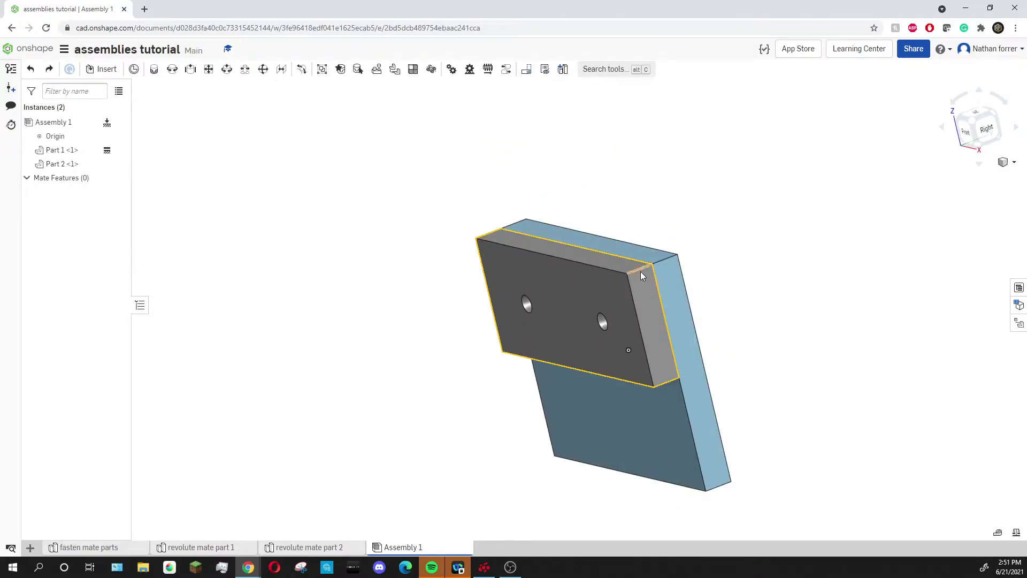
pyautogui.moveTo(593, 285); pyautogui.dragTo(631, 345)
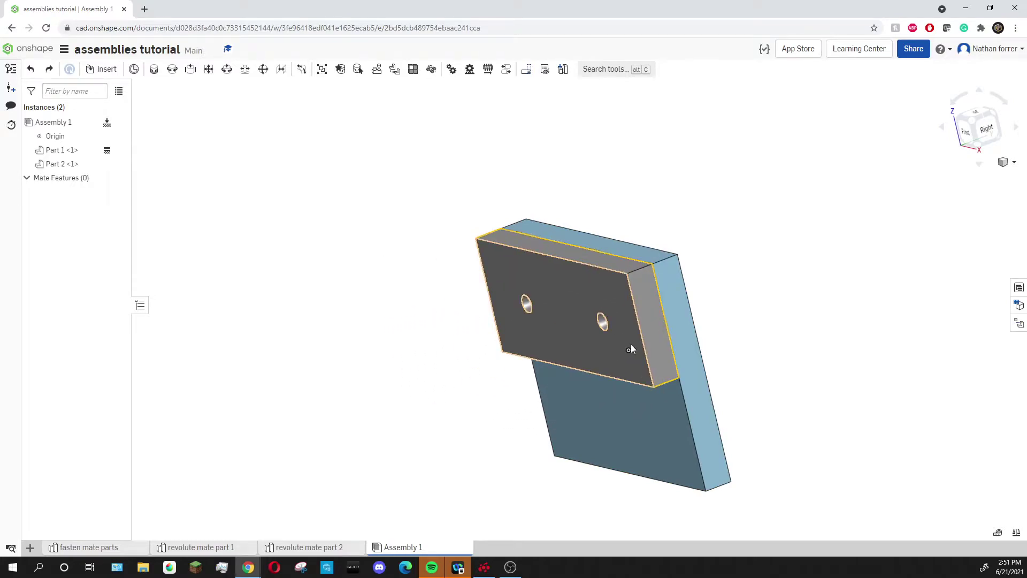
# - Group the blue and gray plates together so they keep their relative position
pyautogui.click(323, 70)
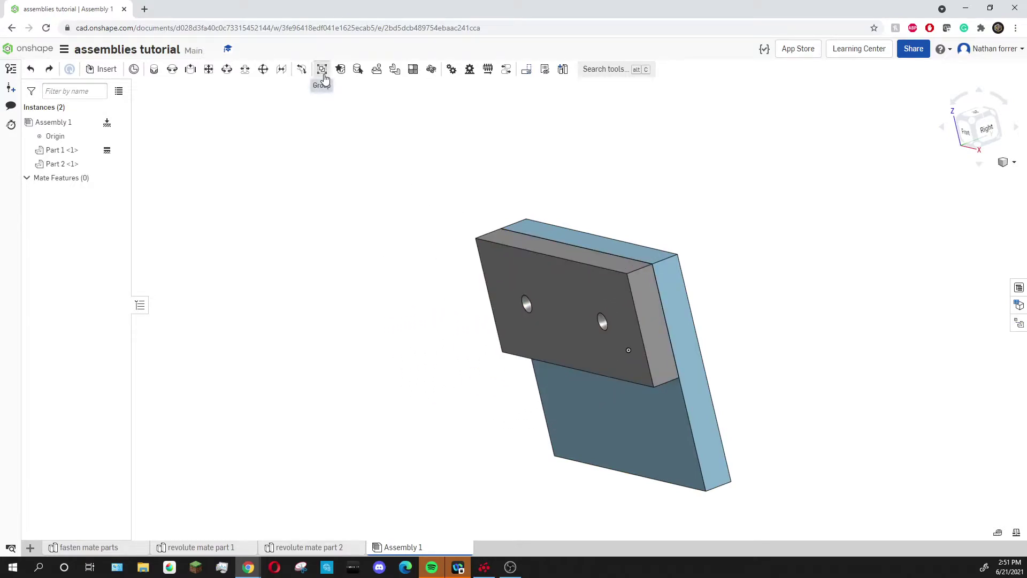
pyautogui.scroll(-2, 454, 215)
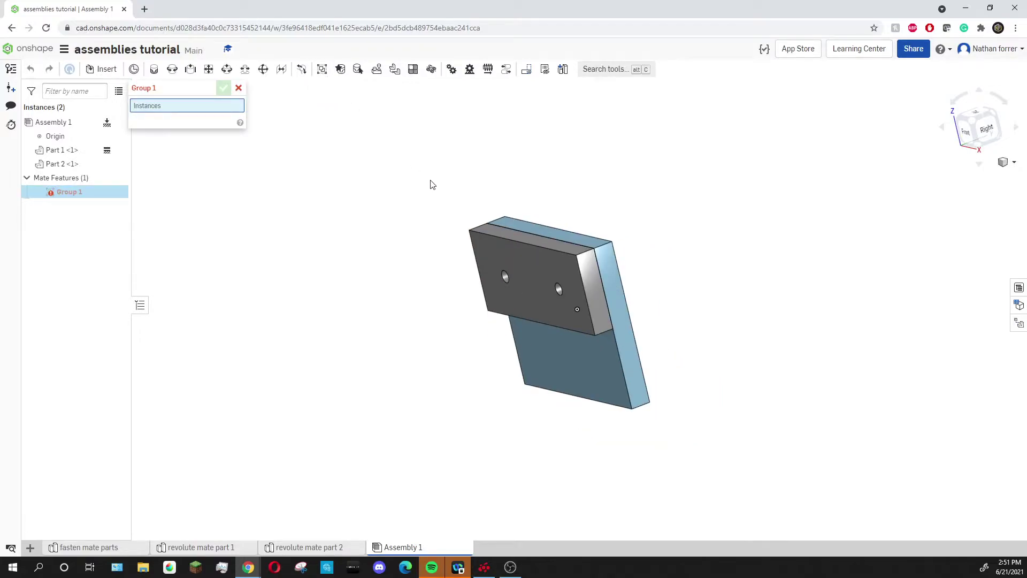
pyautogui.moveTo(432, 185); pyautogui.dragTo(701, 462)
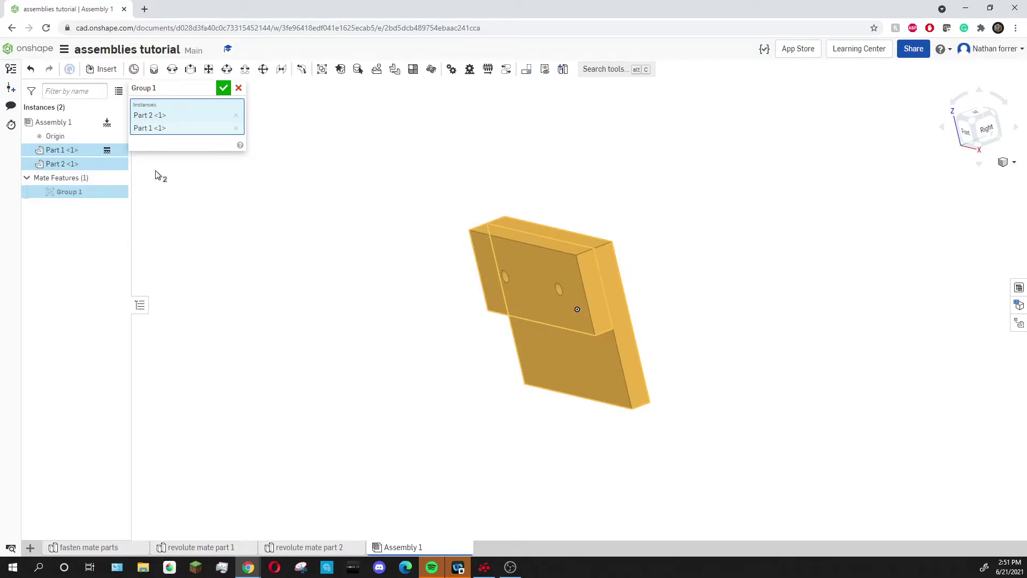
pyautogui.click(223, 88)
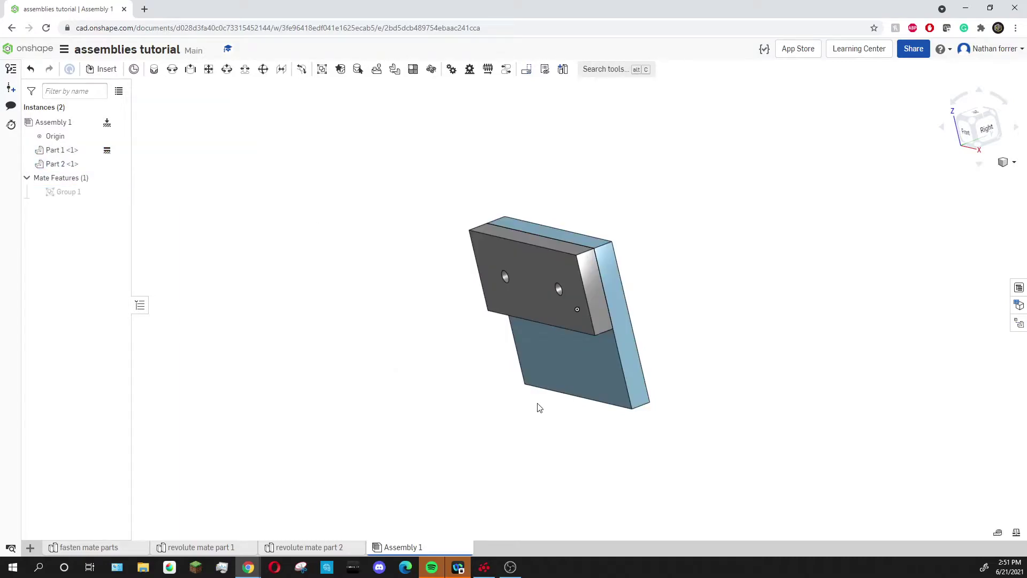
# - Unfix the blue plate, try moving the grouped plates together, and undo the move
pyautogui.scroll(3, 581, 309)
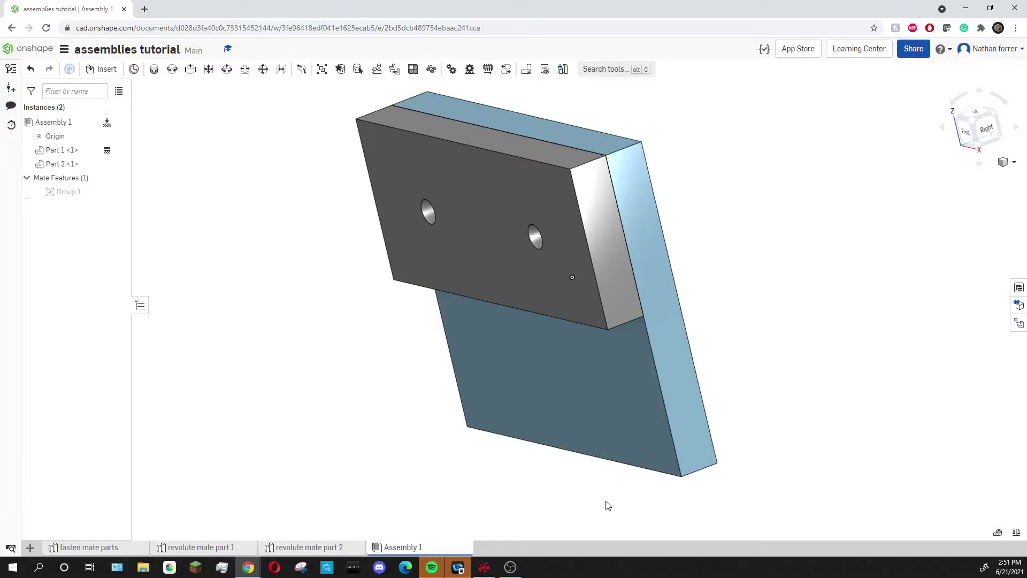
pyautogui.scroll(-5, 506, 419)
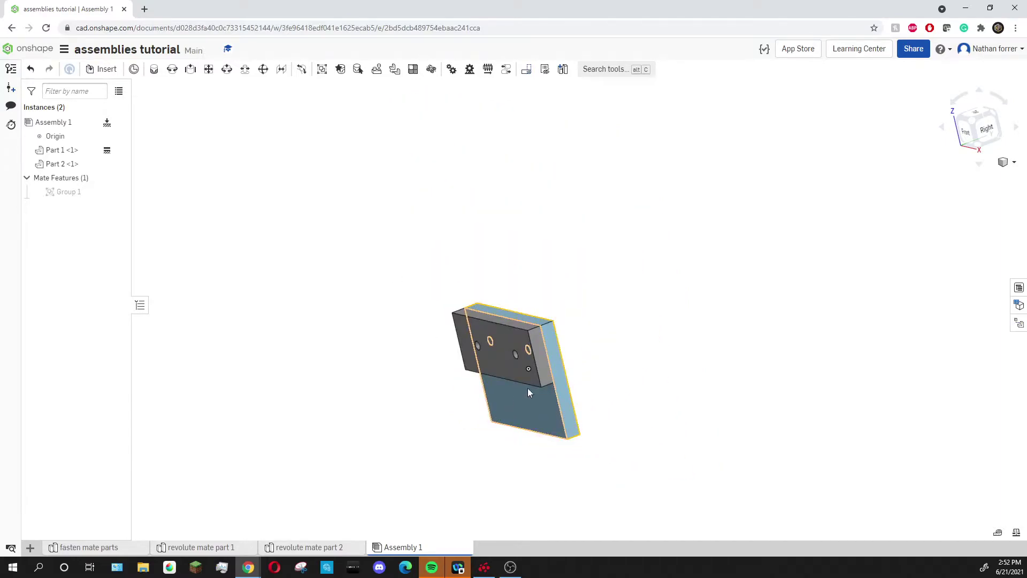
pyautogui.scroll(3, 528, 393)
pyautogui.rightClick(540, 405)
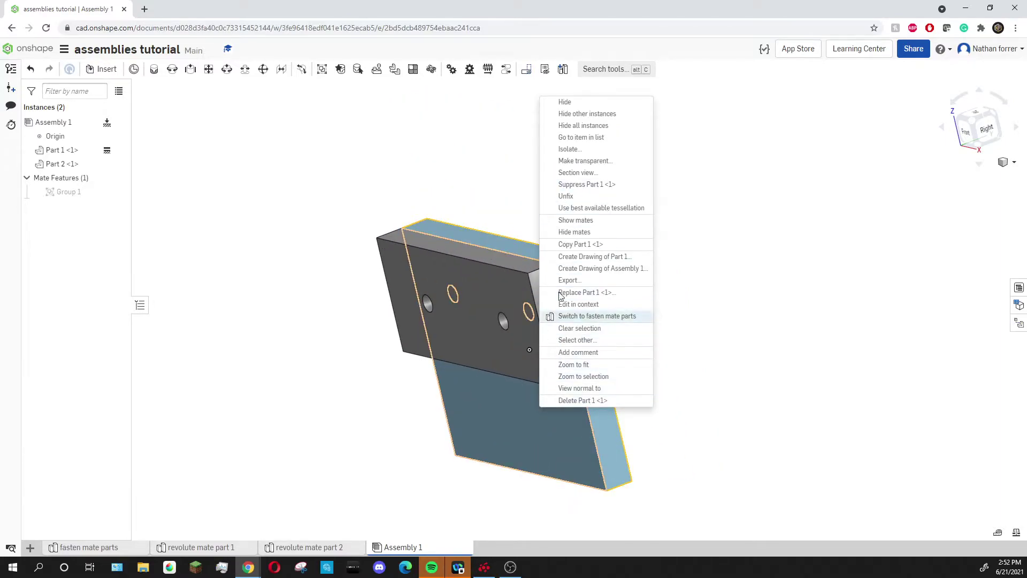
pyautogui.click(567, 196)
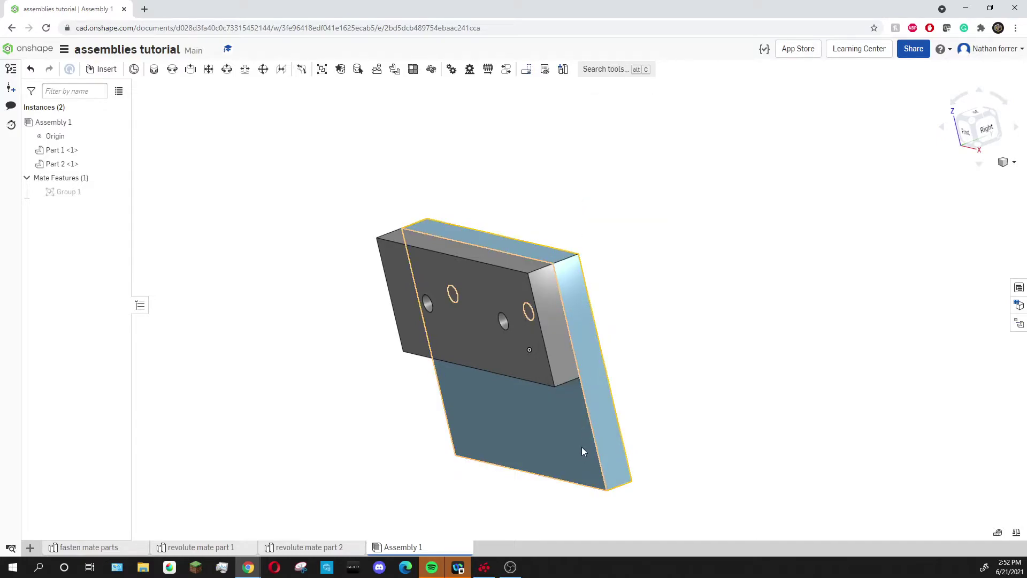
pyautogui.moveTo(582, 448)
pyautogui.mouseDown()
pyautogui.moveTo(284, 429)
pyautogui.moveTo(601, 408)
pyautogui.moveTo(496, 264)
pyautogui.moveTo(259, 374)
pyautogui.moveTo(293, 217)
pyautogui.moveTo(377, 226)
pyautogui.mouseUp()
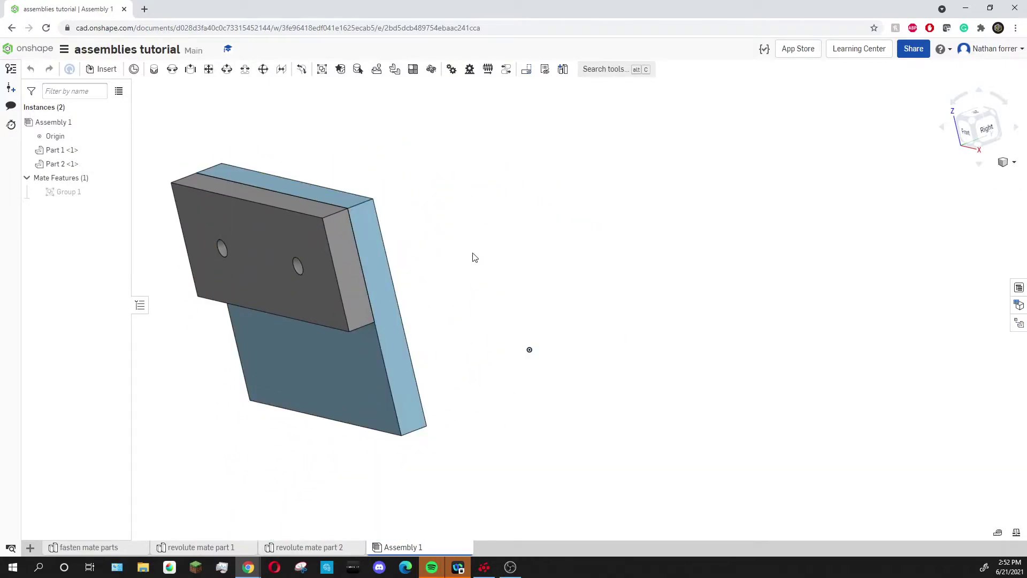
pyautogui.hotkey('ctrl', 'z')
pyautogui.hotkey('ctrl', 'z')
pyautogui.hotkey('ctrl', 'z')
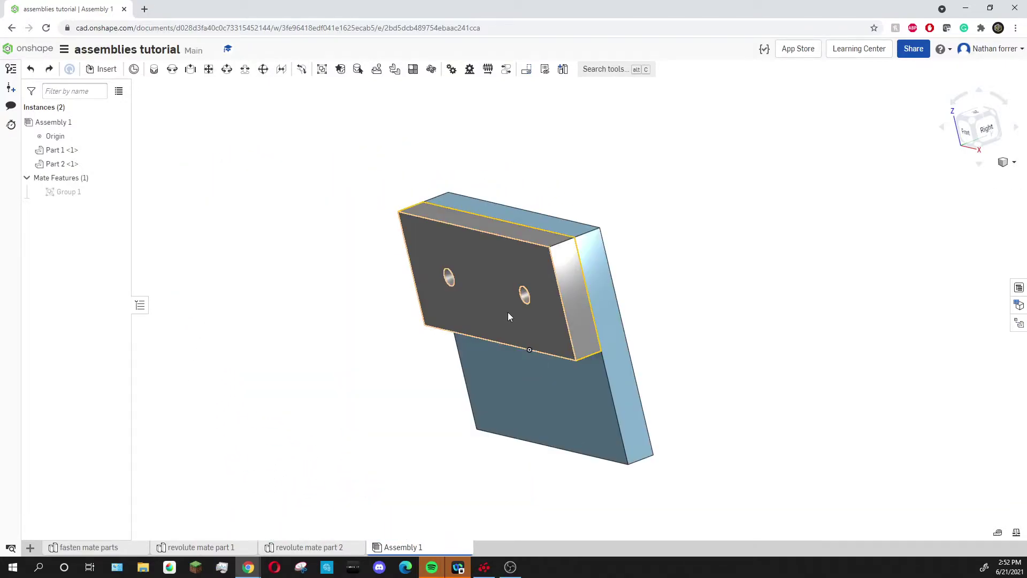
# - Fix the larger blue plate of the group in place again
pyautogui.rightClick(563, 375)
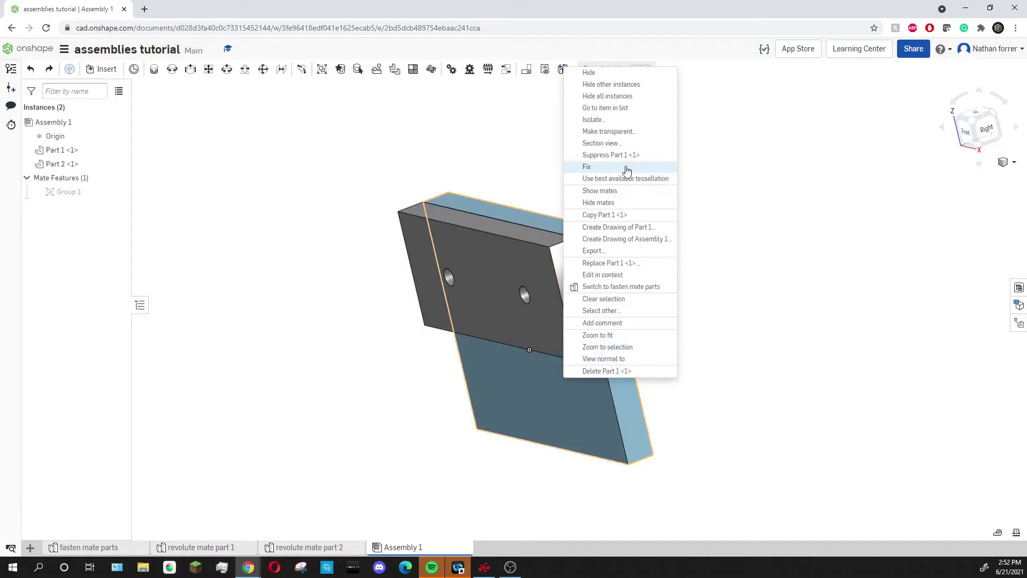
pyautogui.click(598, 167)
pyautogui.scroll(-3, 490, 237)
pyautogui.scroll(3, 490, 237)
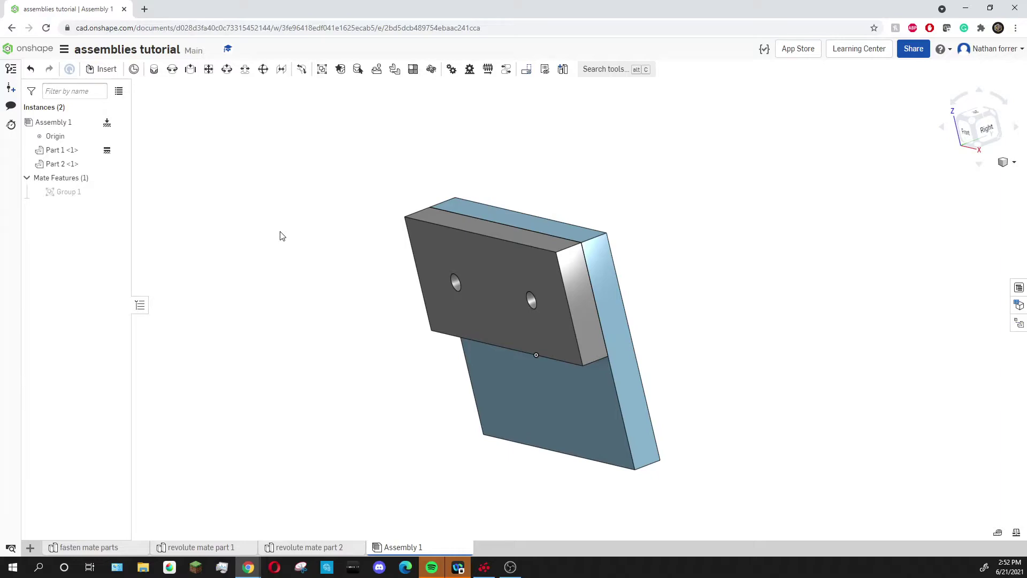
# - Delete the blue and gray plates from the assembly
pyautogui.click(592, 262)
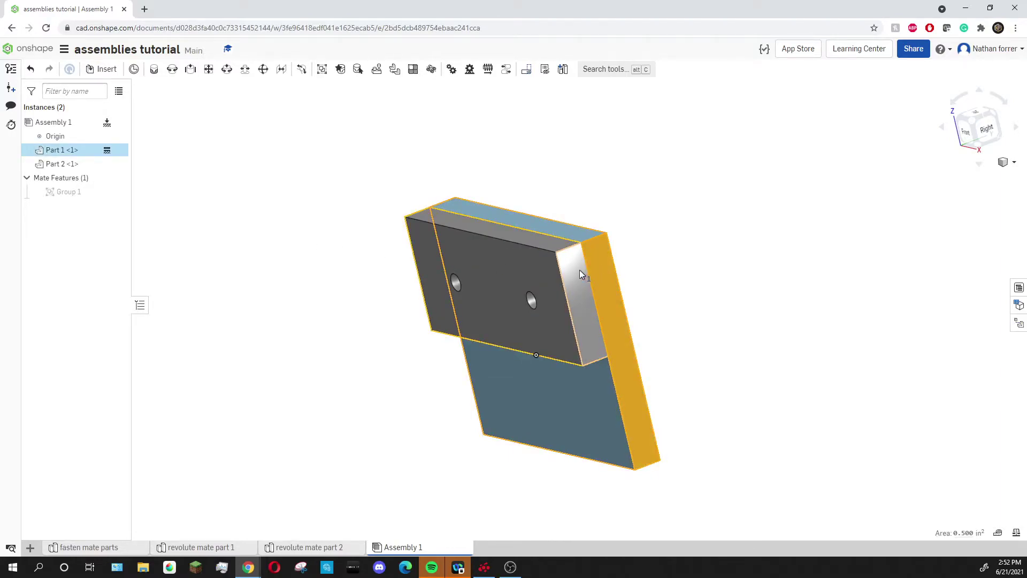
pyautogui.press('Delete')
pyautogui.press('Delete')
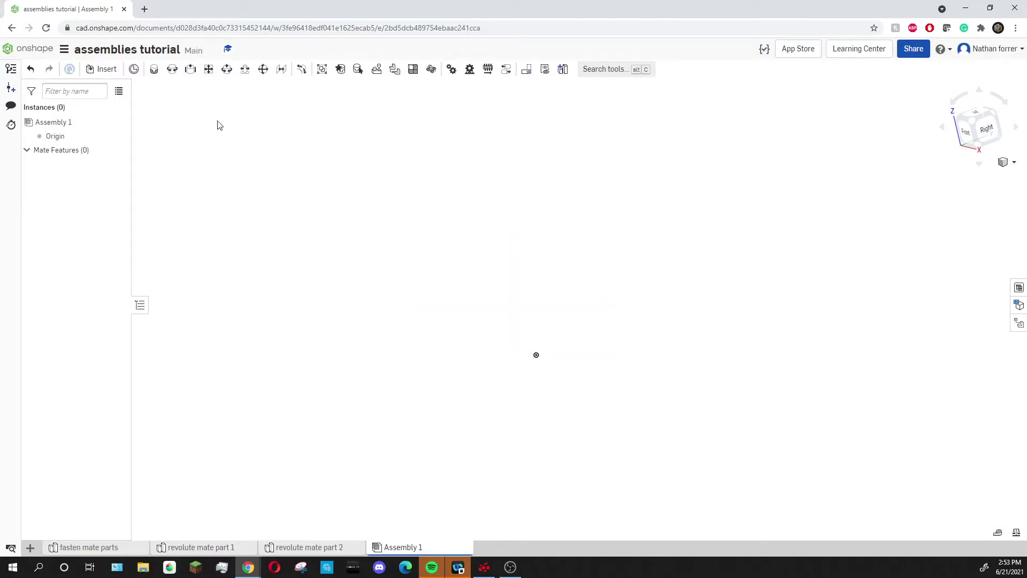
# - Insert Part 1 and Part 2 from the fasten mate parts as separate plates, and show them in an isometric view
pyautogui.click(106, 75)
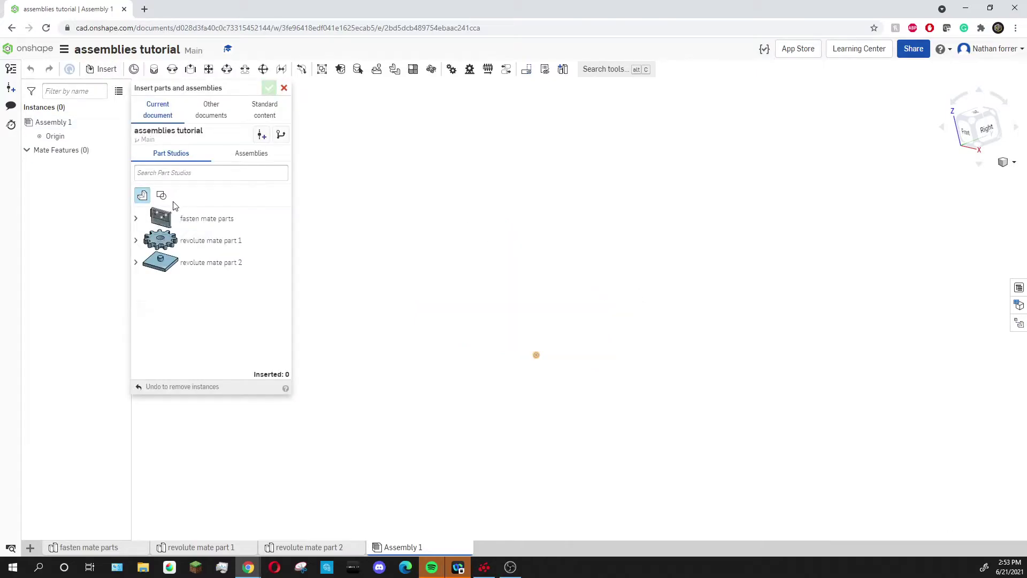
pyautogui.click(136, 220)
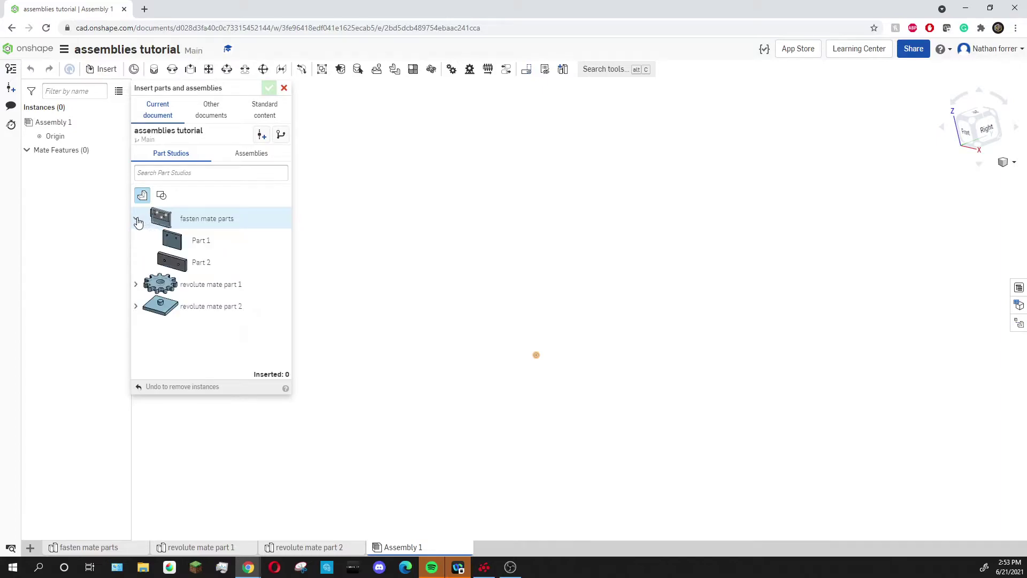
pyautogui.click(201, 241)
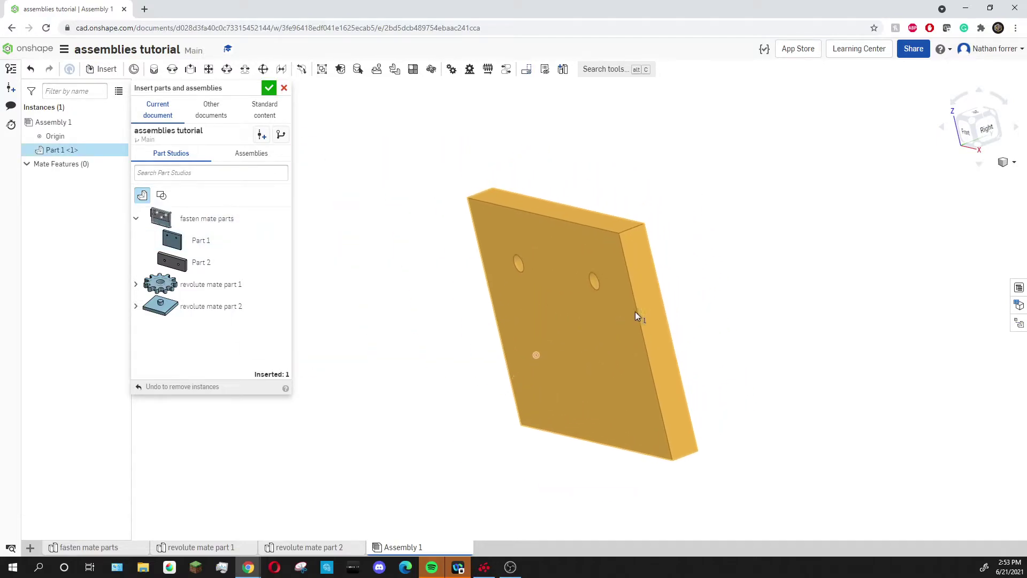
pyautogui.click(716, 253)
pyautogui.click(194, 260)
pyautogui.click(451, 214)
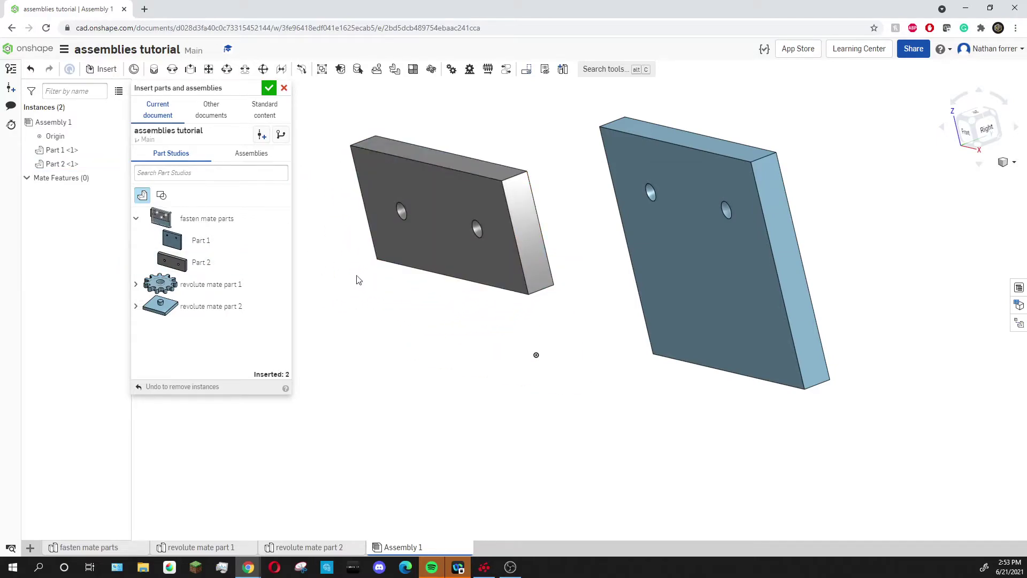
pyautogui.click(269, 88)
pyautogui.hotkey('shift', '7')
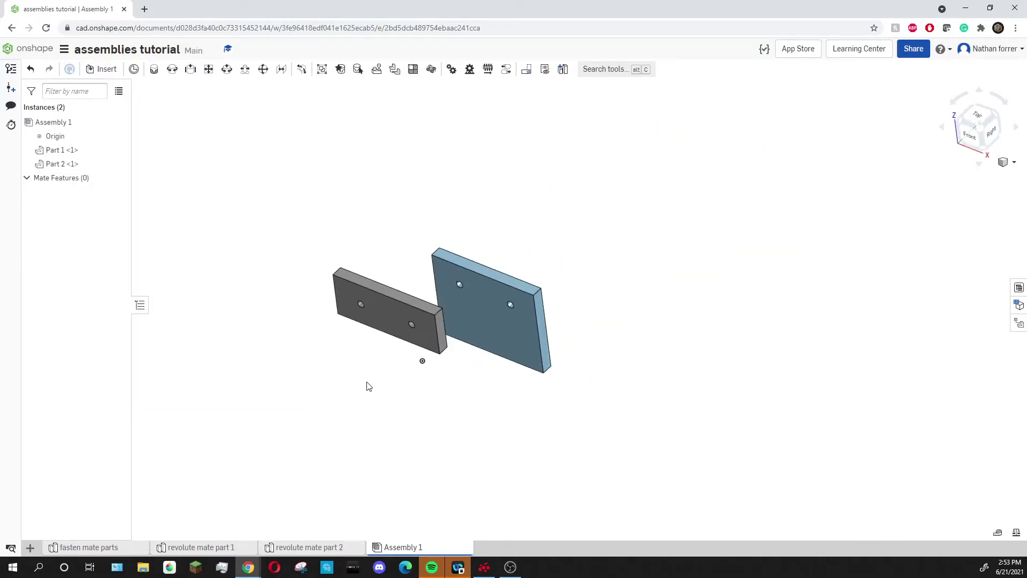
# - Reposition the blue plate and select its right-hand hole's centre on the front face as the first Fastened mate connector
pyautogui.moveTo(497, 320); pyautogui.dragTo(503, 333)
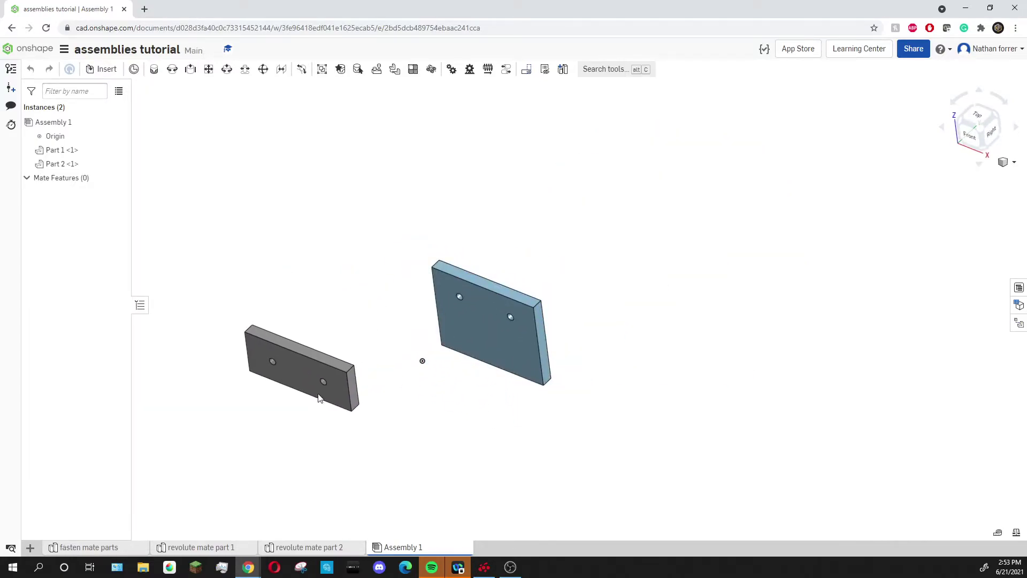
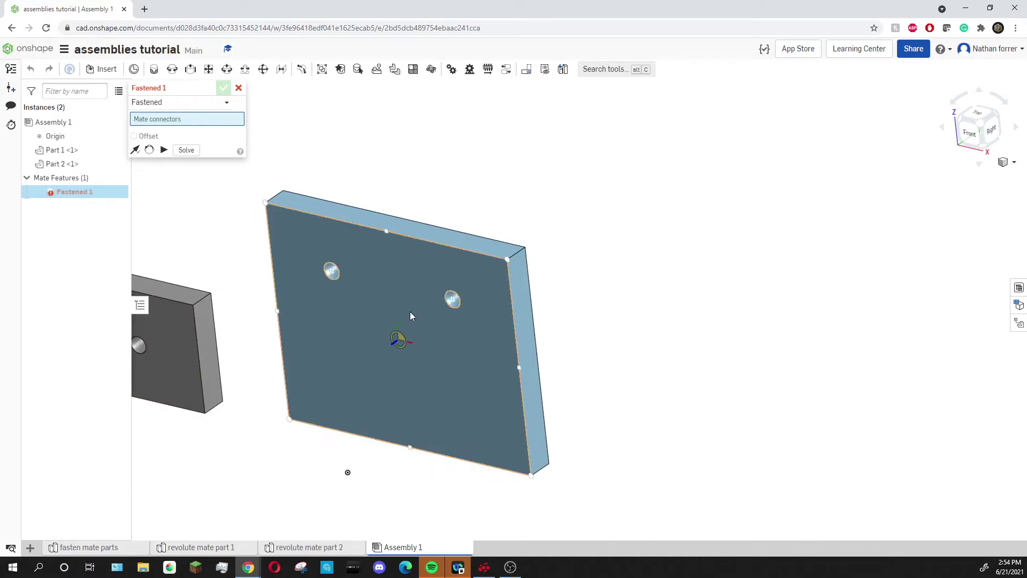
pyautogui.moveTo(410, 312); pyautogui.dragTo(417, 355)
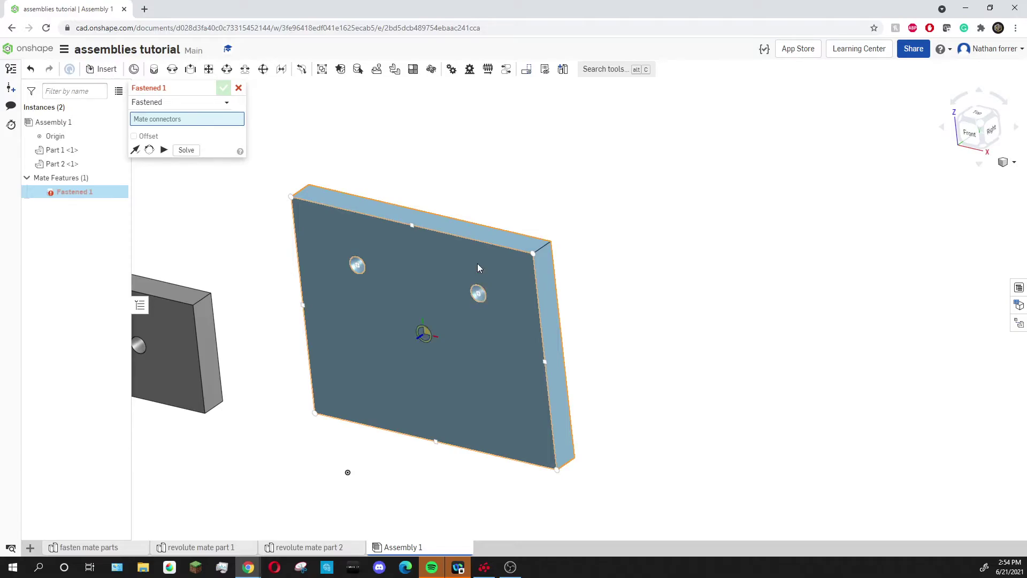
pyautogui.scroll(5, 478, 295)
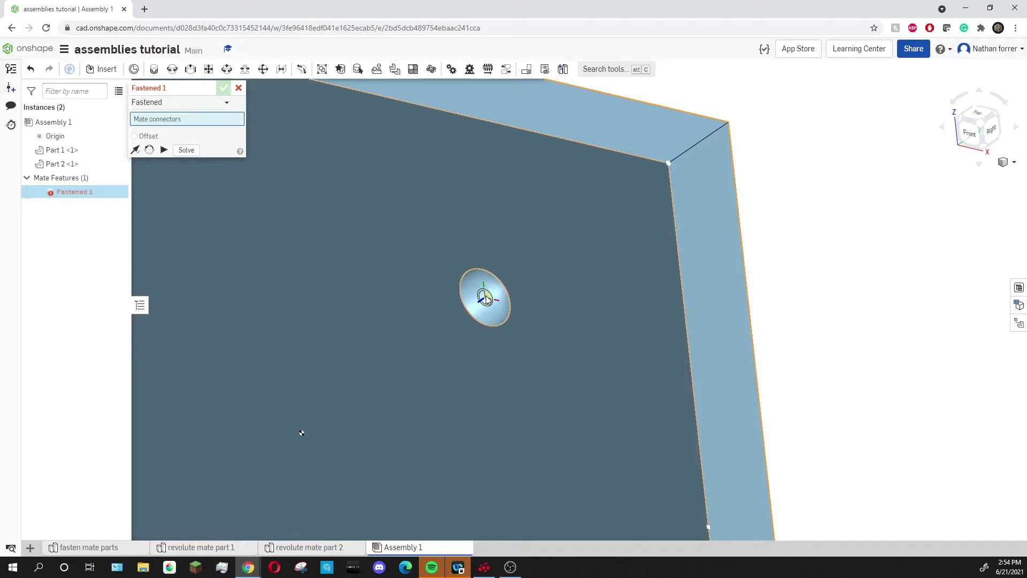
pyautogui.click(486, 298)
pyautogui.scroll(-10, 482, 321)
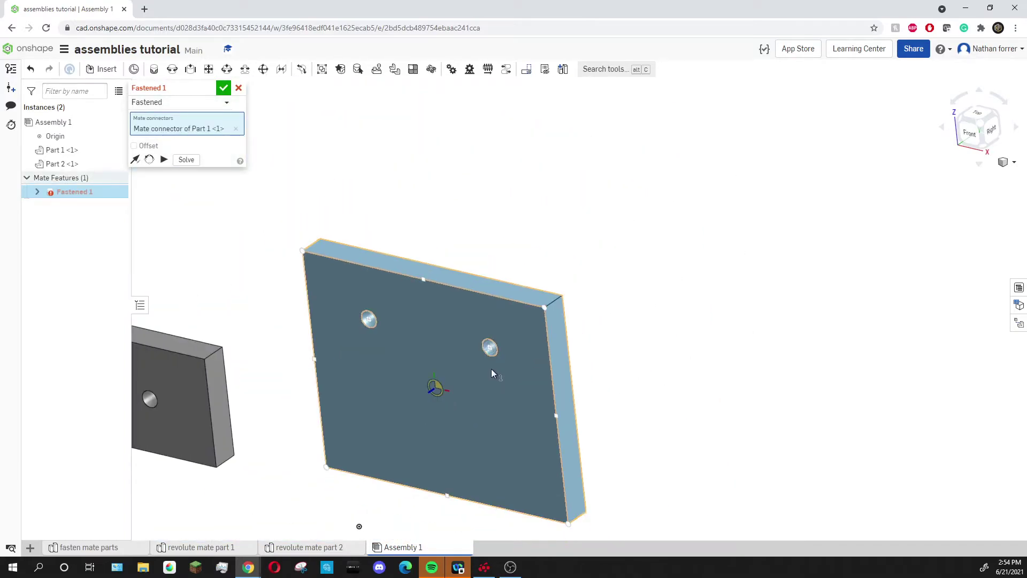
# - Complete the Fastened mate by selecting the centre of the matching hole on the gray plate's back face
pyautogui.moveTo(419, 348); pyautogui.dragTo(383, 378, button='right')
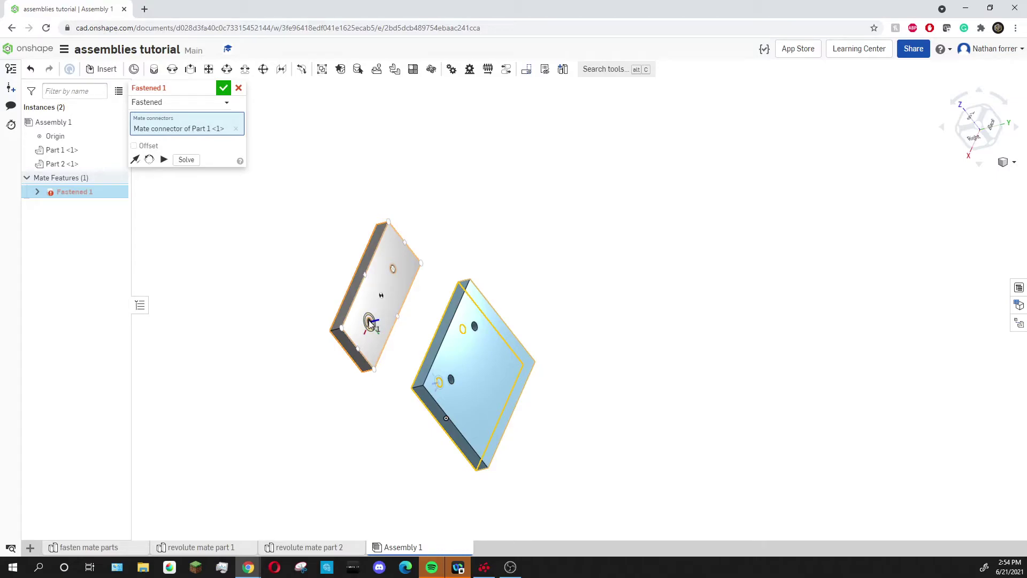
pyautogui.scroll(10, 368, 320)
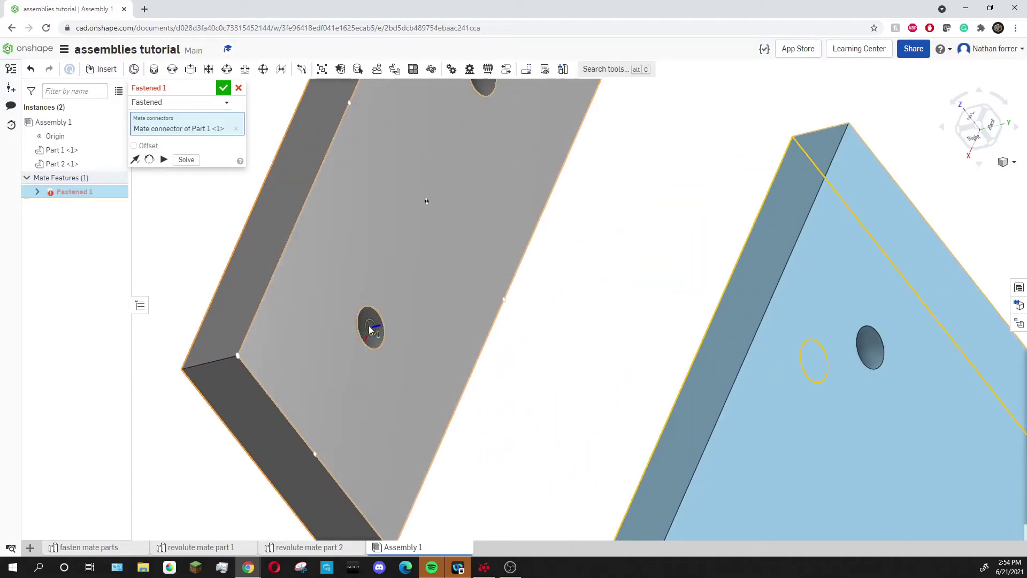
pyautogui.click(370, 329)
pyautogui.scroll(-3, 359, 297)
pyautogui.moveTo(359, 296); pyautogui.dragTo(355, 256, button='right')
pyautogui.scroll(5, 354, 256)
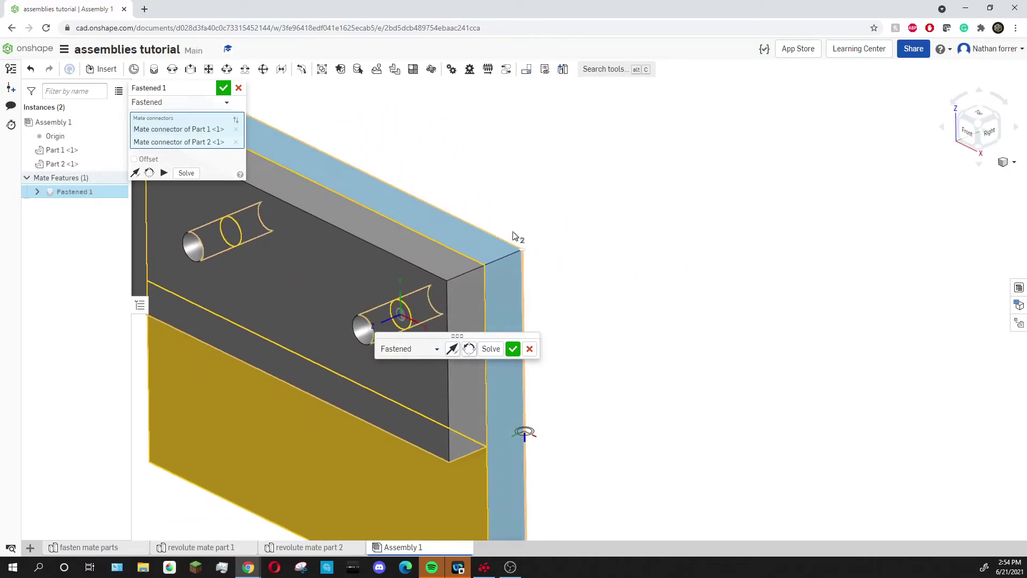
pyautogui.click(514, 349)
pyautogui.scroll(-5, 550, 390)
pyautogui.moveTo(550, 390); pyautogui.dragTo(301, 125, button='right')
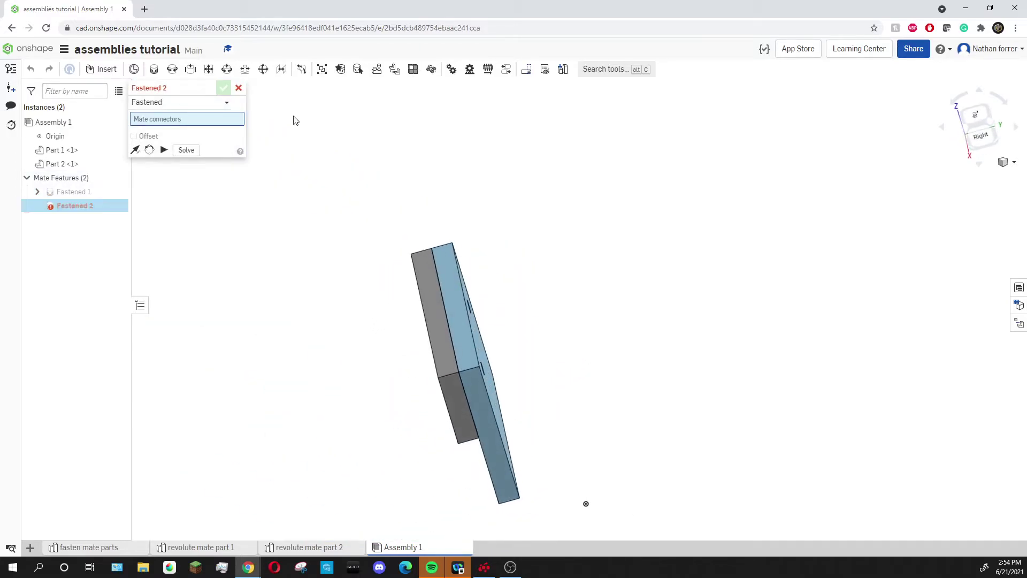
pyautogui.click(238, 88)
# - Try moving the two fastened plates together, and undo the move
pyautogui.moveTo(539, 353); pyautogui.dragTo(564, 312, button='right')
pyautogui.scroll(-5, 566, 312)
pyautogui.moveTo(564, 371); pyautogui.dragTo(596, 390, button='right')
pyautogui.scroll(5, 585, 373)
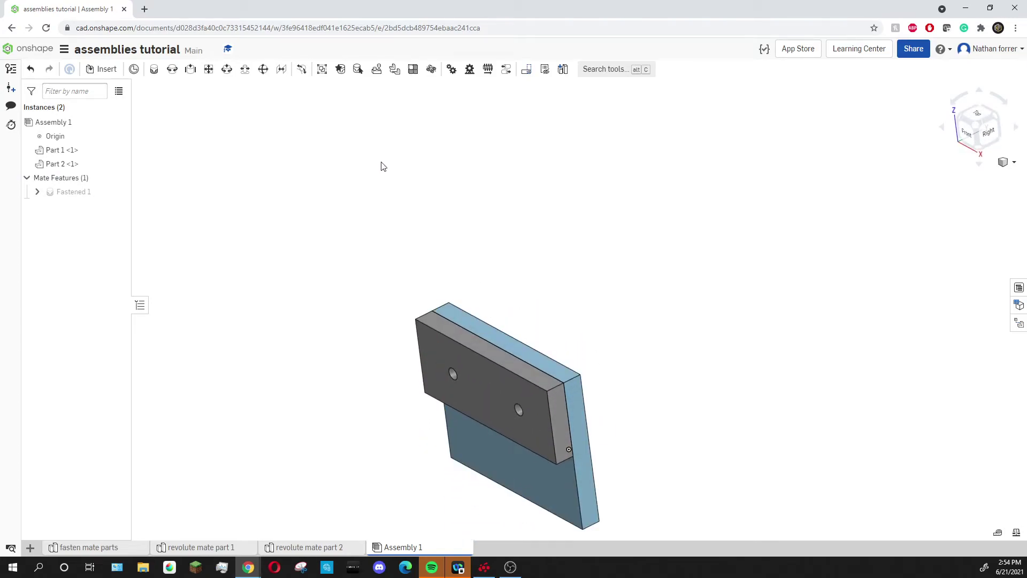
pyautogui.moveTo(494, 355)
pyautogui.mouseDown()
pyautogui.moveTo(634, 391)
pyautogui.moveTo(552, 351)
pyautogui.mouseUp()
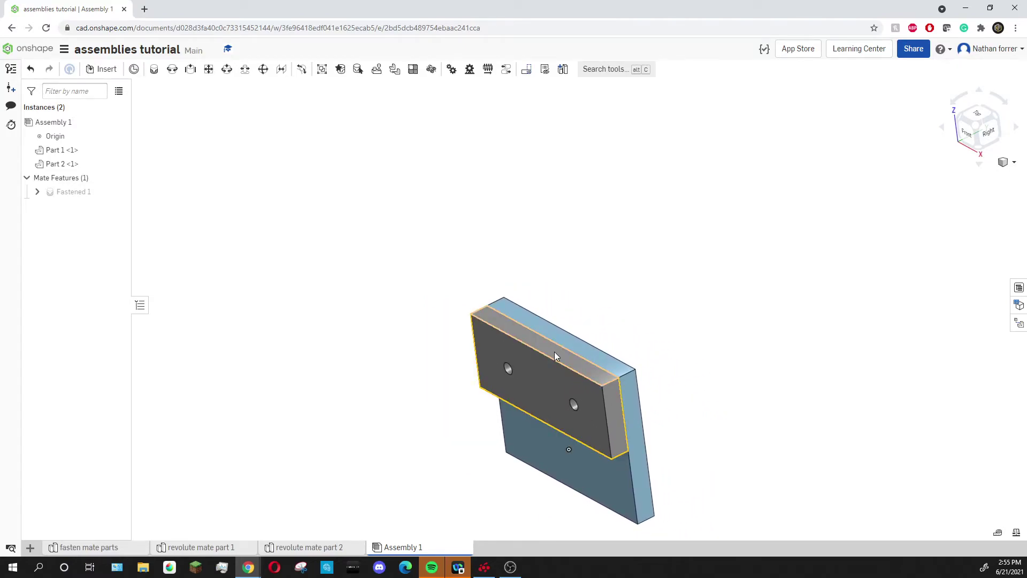
pyautogui.hotkey('ctrl', 'z')
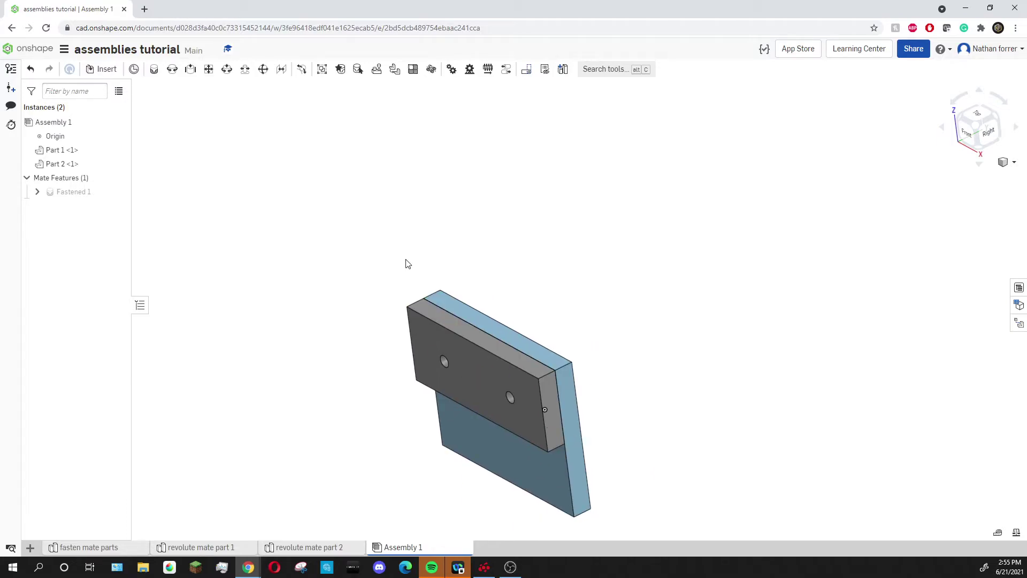
# - Insert an ANSI inch #6-32 socket head cap screw, 0.75 long with hex drive, from the standard content beside the plates
pyautogui.click(103, 69)
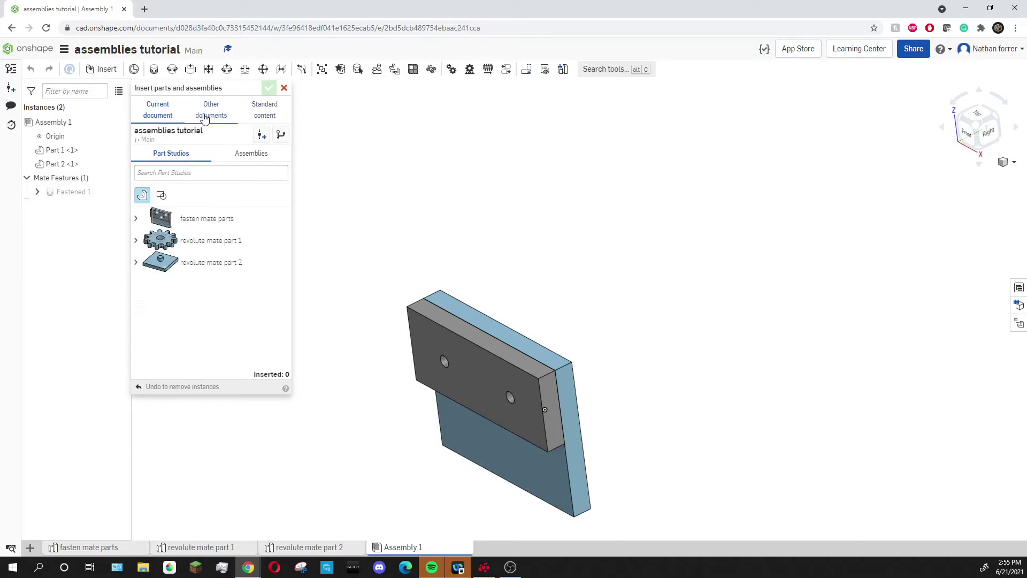
pyautogui.click(257, 113)
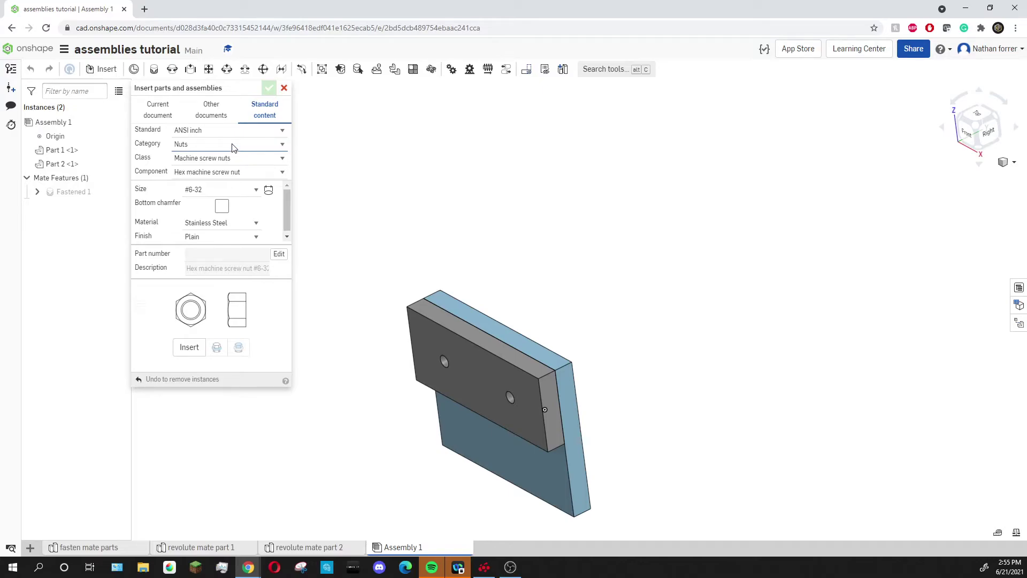
pyautogui.click(233, 145)
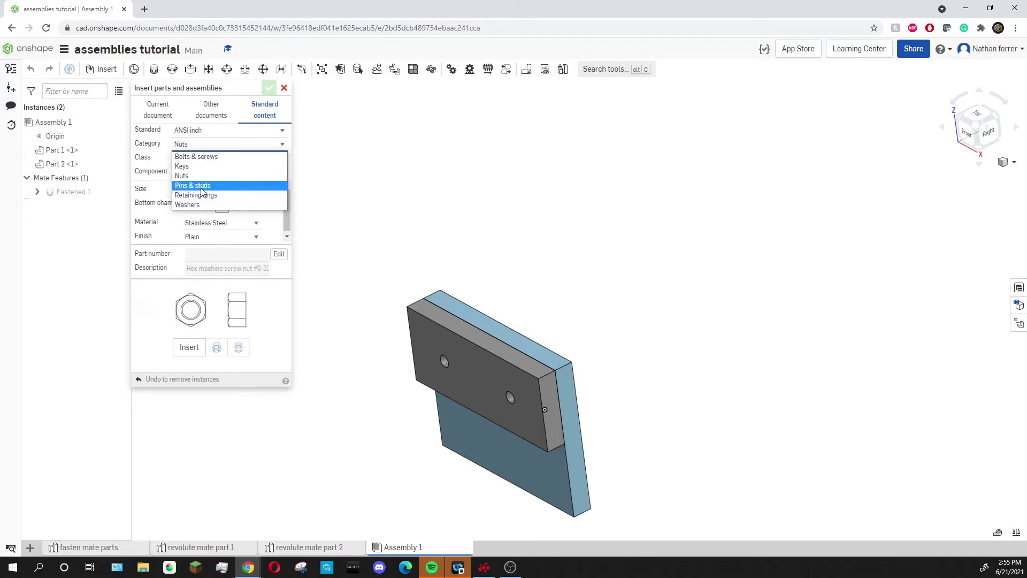
pyautogui.click(203, 159)
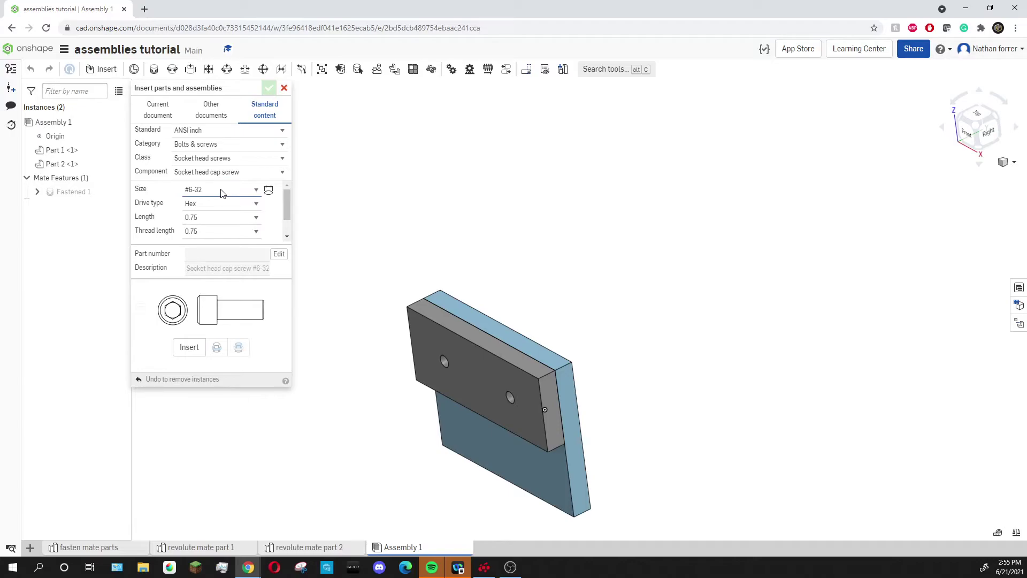
pyautogui.click(212, 219)
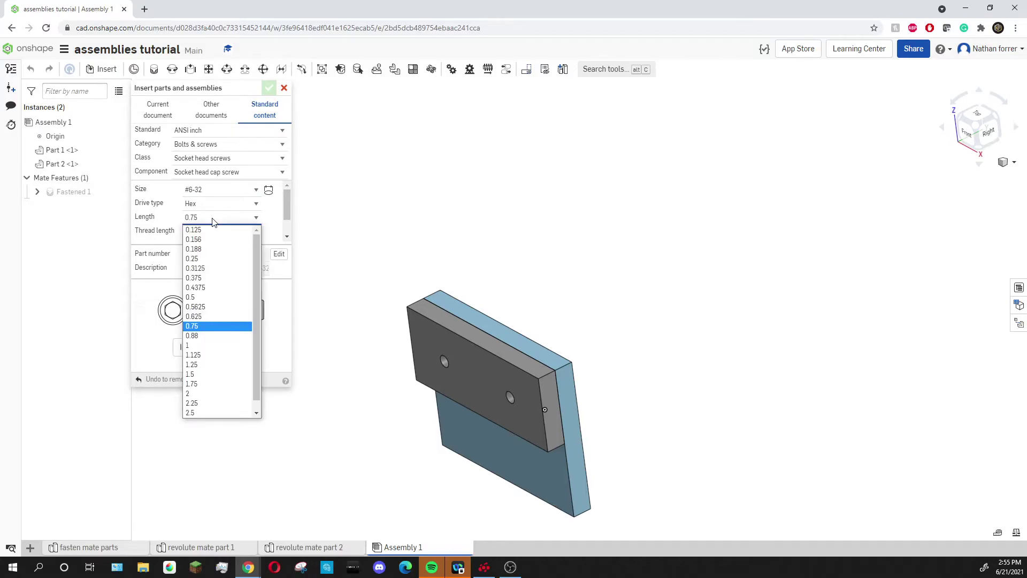
pyautogui.click(214, 329)
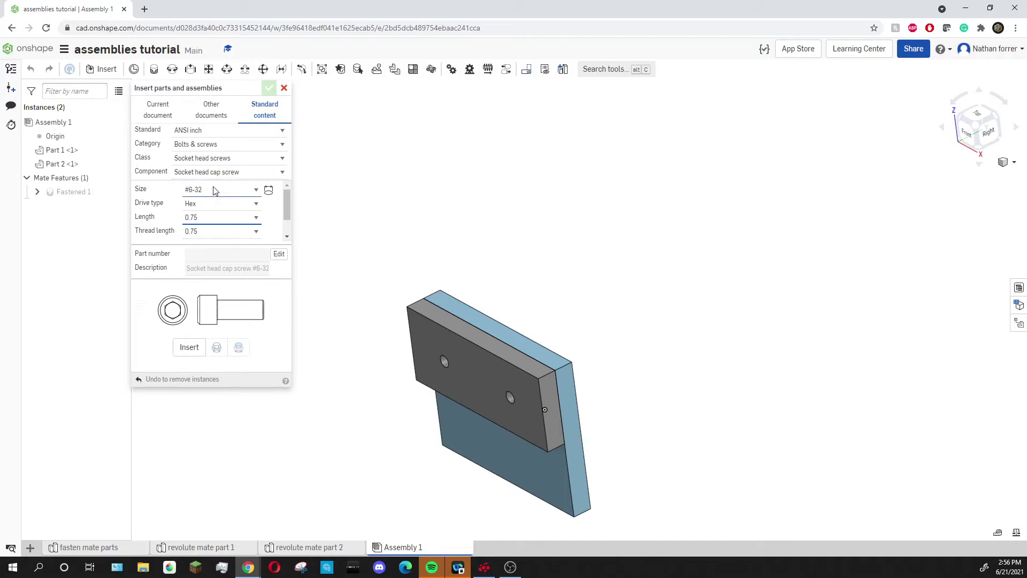
pyautogui.click(200, 348)
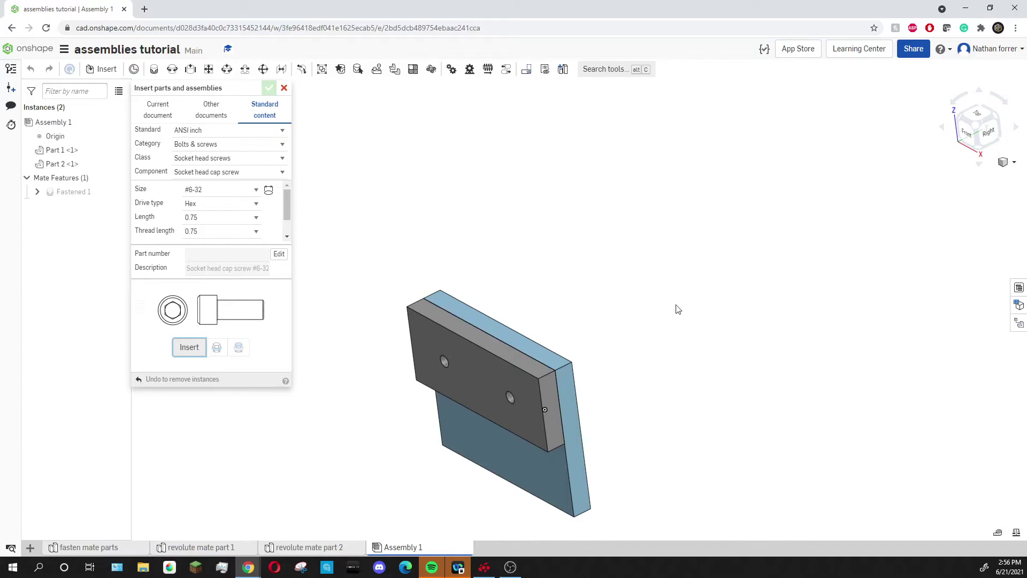
pyautogui.click(602, 321)
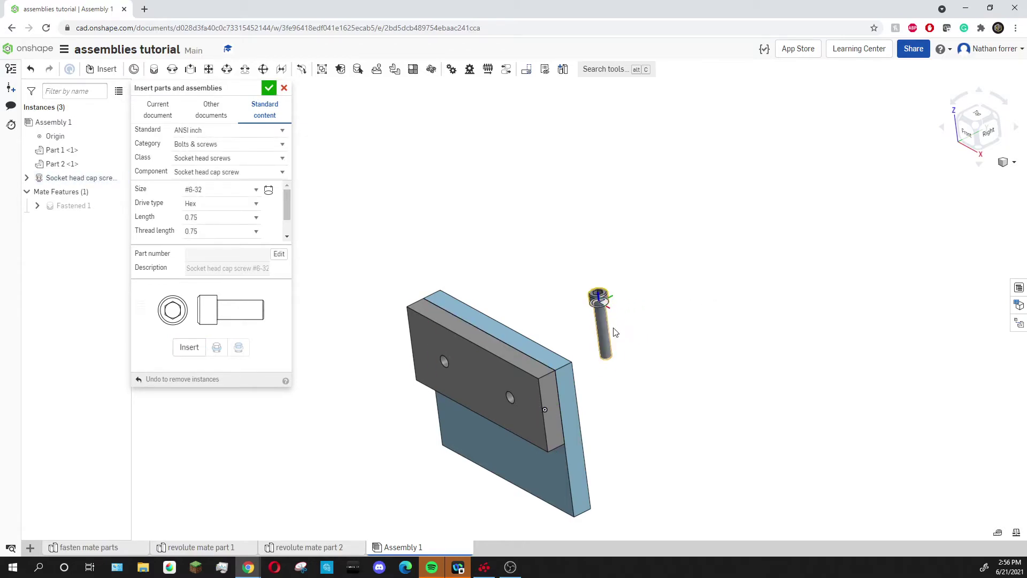
# - Insert a second identical #6-32 socket head cap screw beside the first one, and finish inserting parts
pyautogui.moveTo(648, 338); pyautogui.dragTo(594, 305, button='right')
pyautogui.scroll(4, 567, 306)
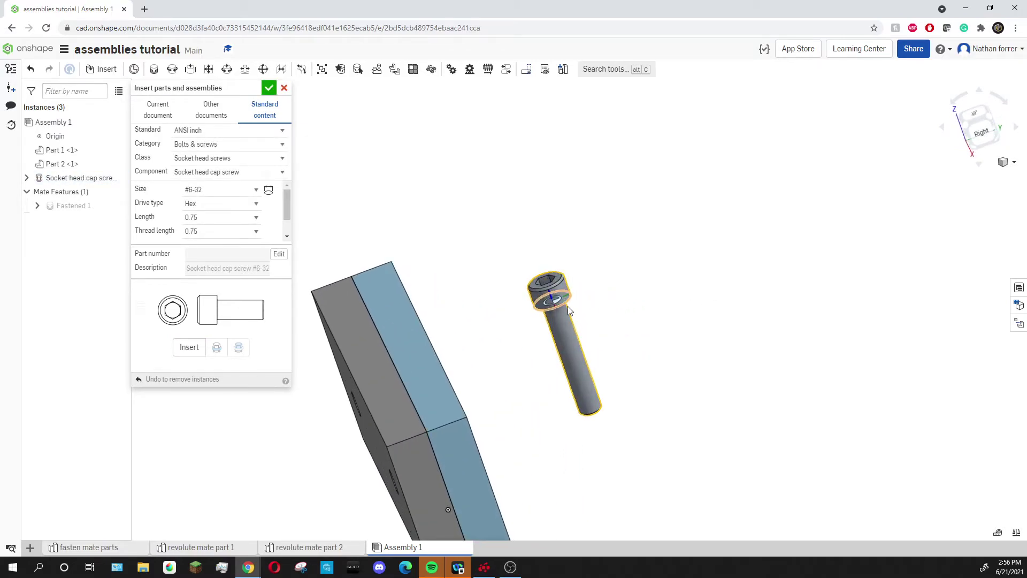
pyautogui.scroll(-3, 563, 336)
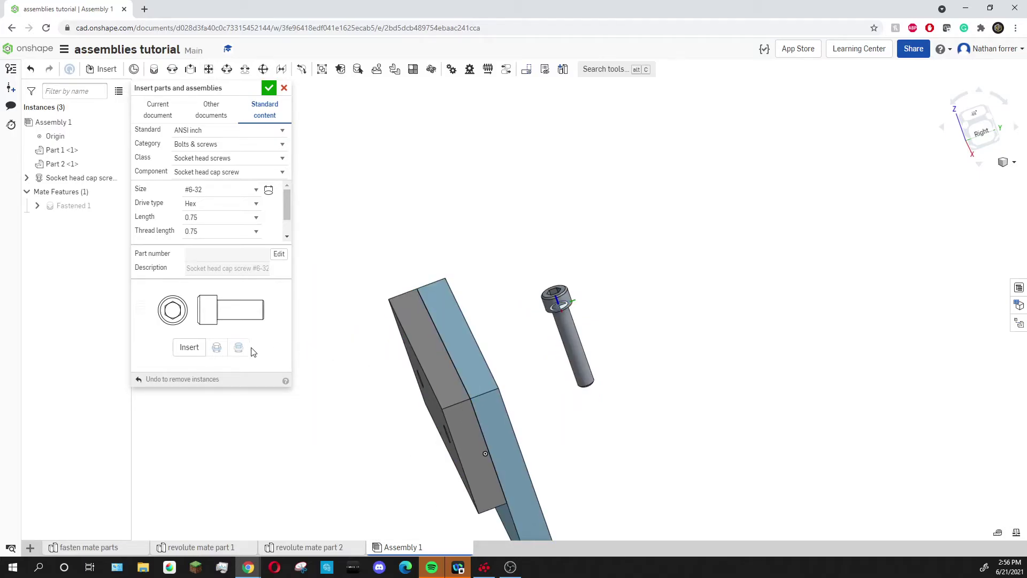
pyautogui.click(190, 348)
pyautogui.click(533, 277)
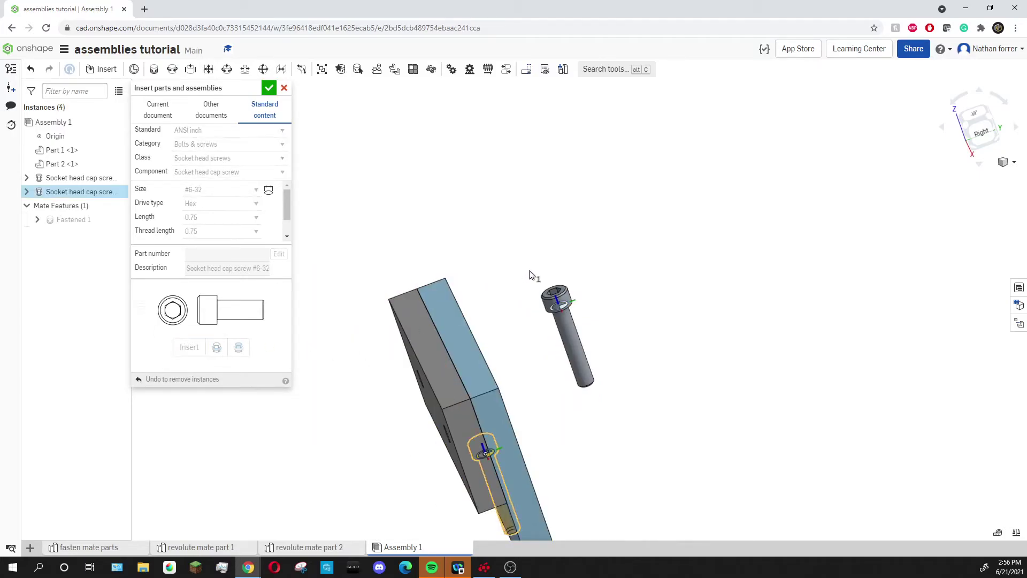
pyautogui.moveTo(585, 316); pyautogui.dragTo(593, 288, button='right')
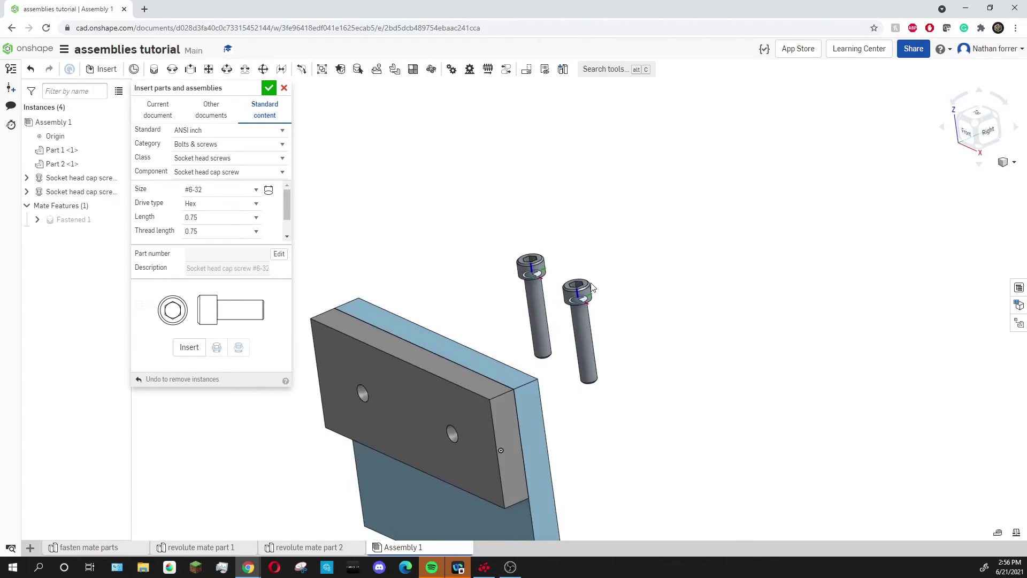
pyautogui.click(269, 89)
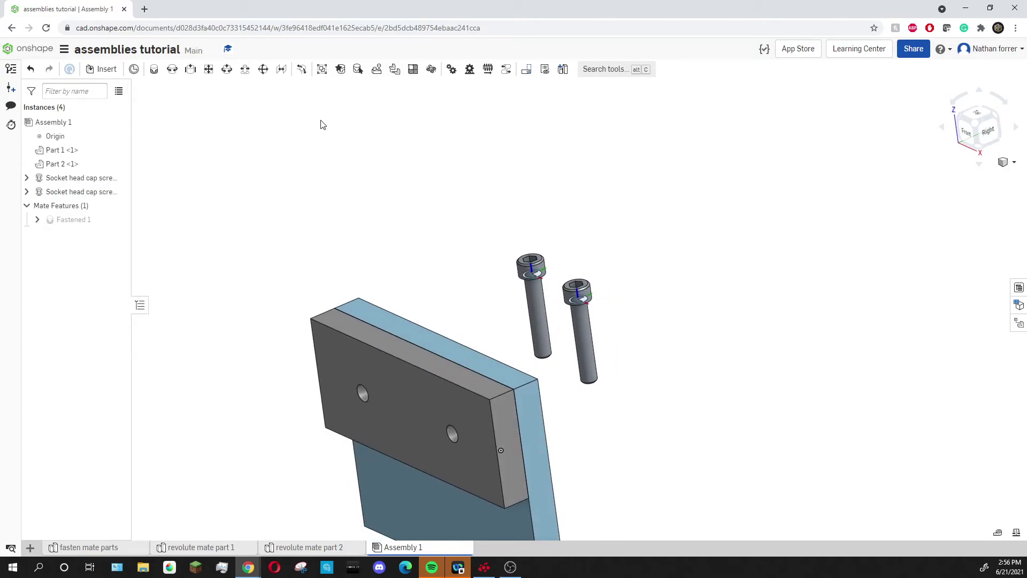
pyautogui.moveTo(665, 356); pyautogui.dragTo(637, 321, button='right')
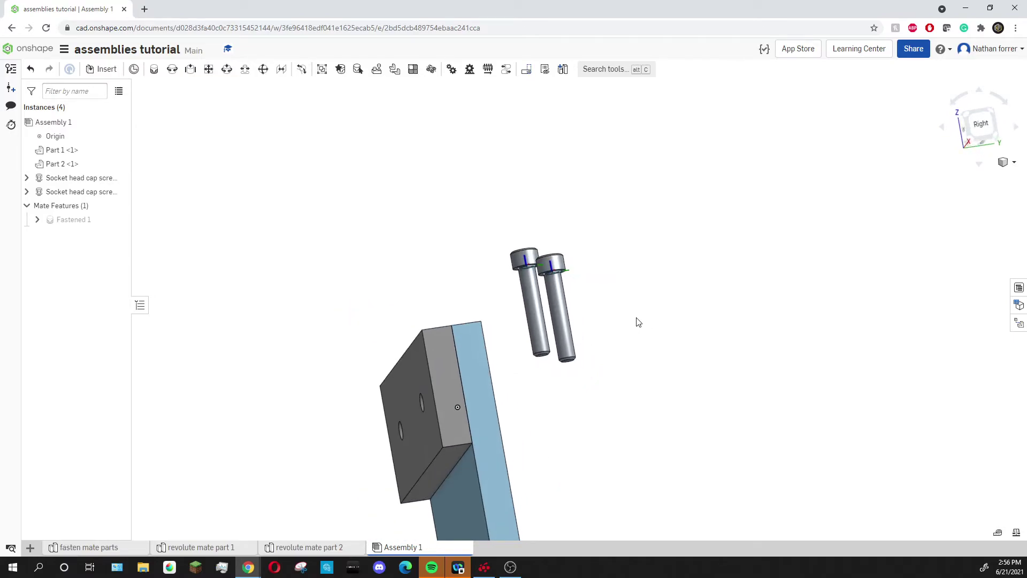
pyautogui.click(155, 71)
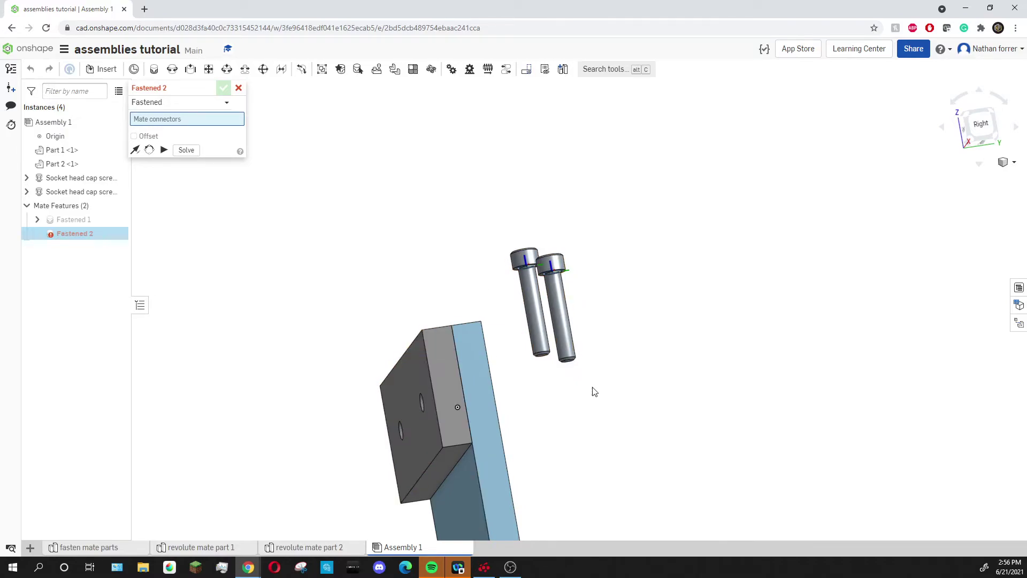
pyautogui.scroll(5, 583, 276)
pyautogui.scroll(-5, 557, 278)
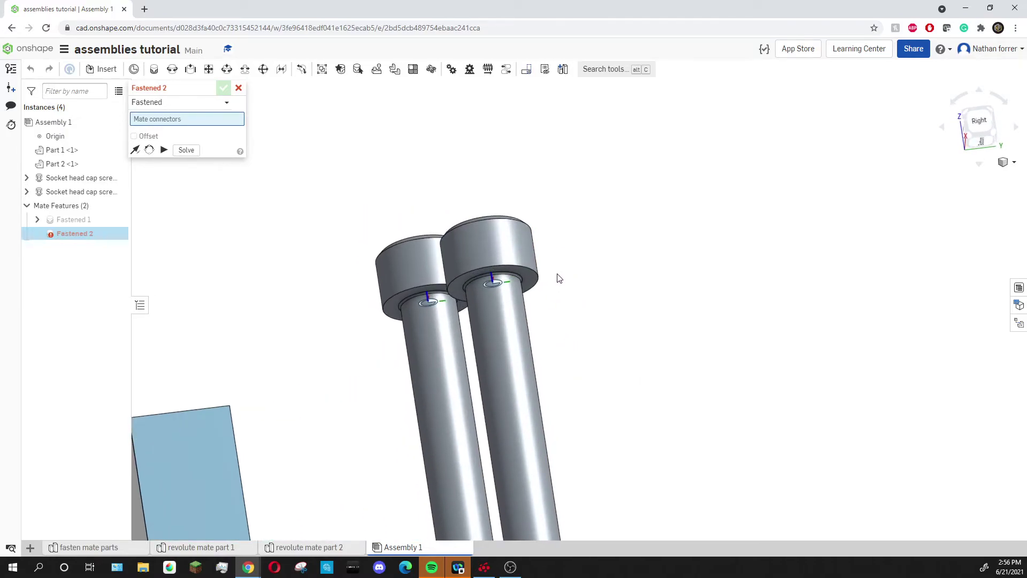
pyautogui.scroll(6, 522, 279)
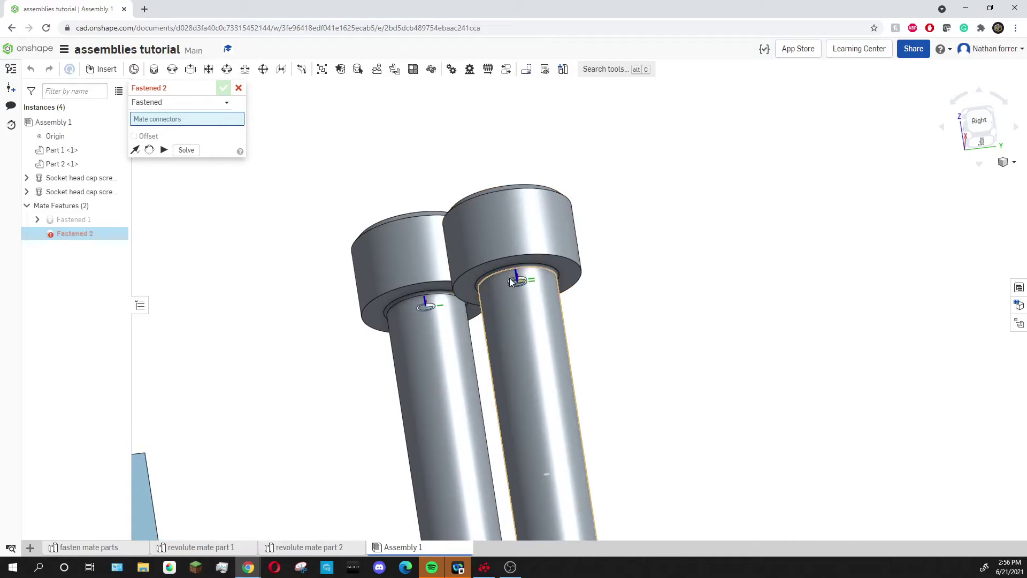
pyautogui.click(238, 87)
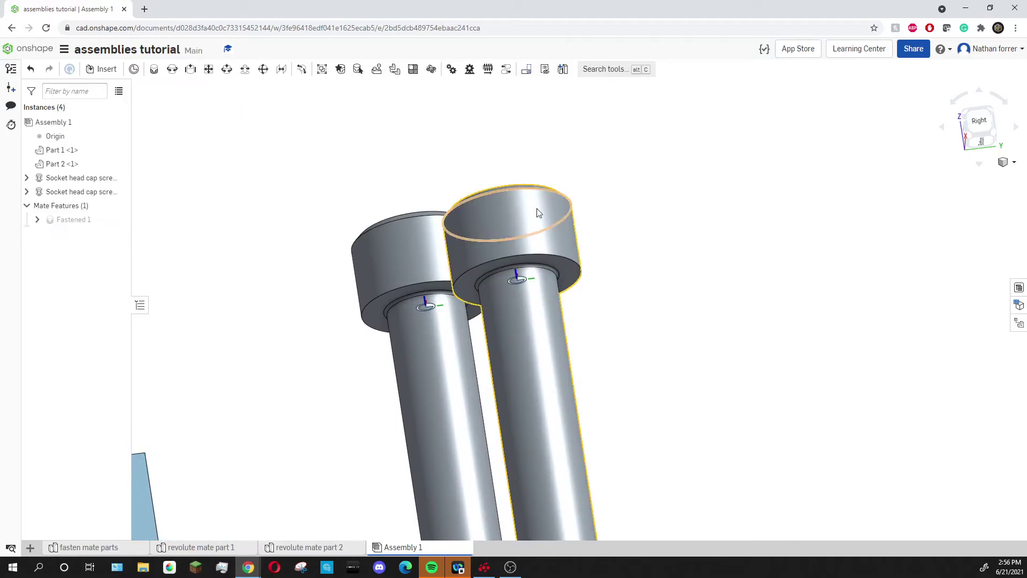
# - Start a Fastened mate from the connector beneath the head of the first socket head cap screw
pyautogui.scroll(-4, 522, 278)
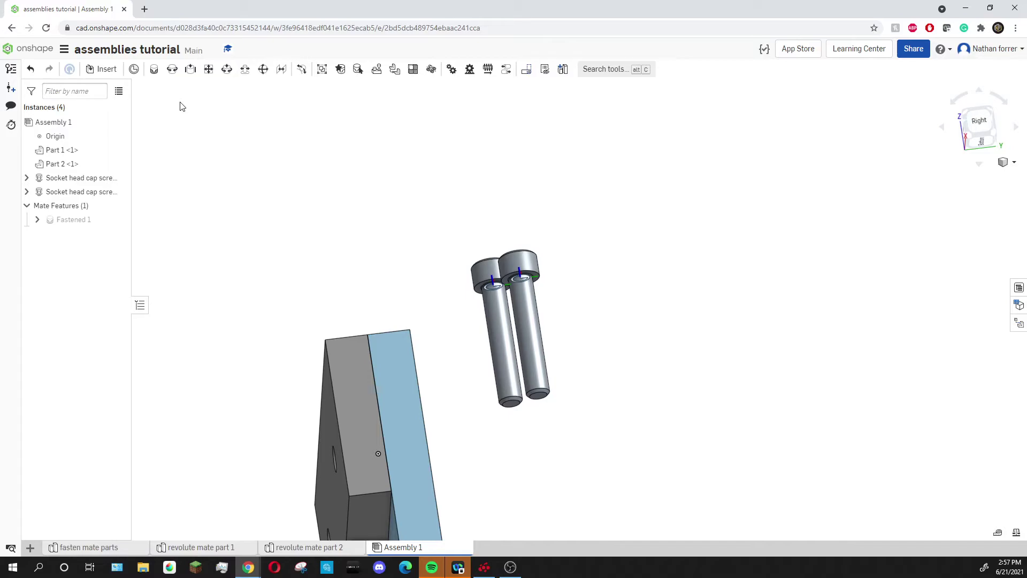
pyautogui.click(154, 69)
pyautogui.scroll(5, 479, 285)
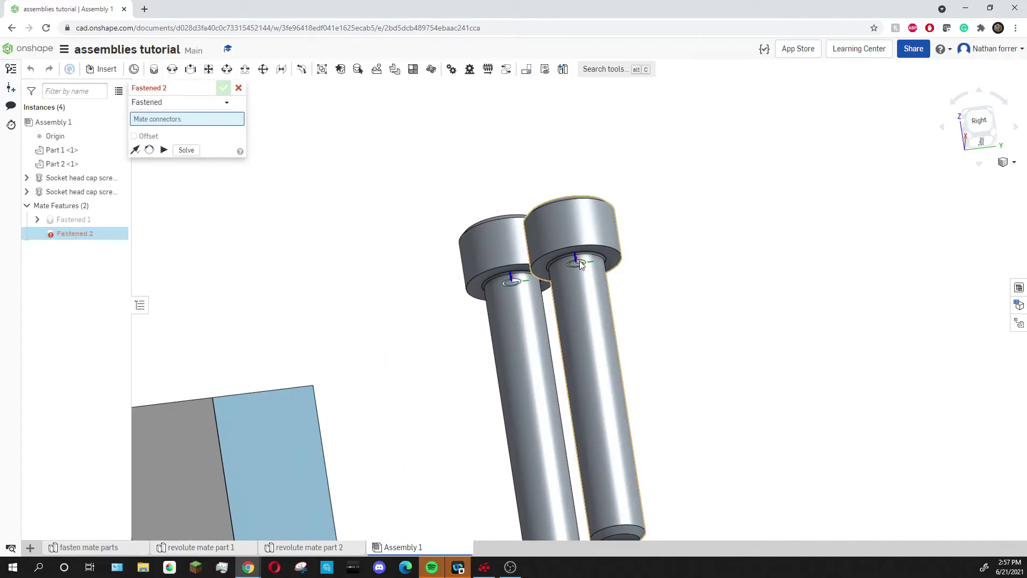
pyautogui.click(580, 261)
# - Seat the first screw at the centre of the right-hand hole on the gray plate's front face, and commit the Fastened mate
pyautogui.scroll(-5, 455, 332)
pyautogui.scroll(4, 455, 382)
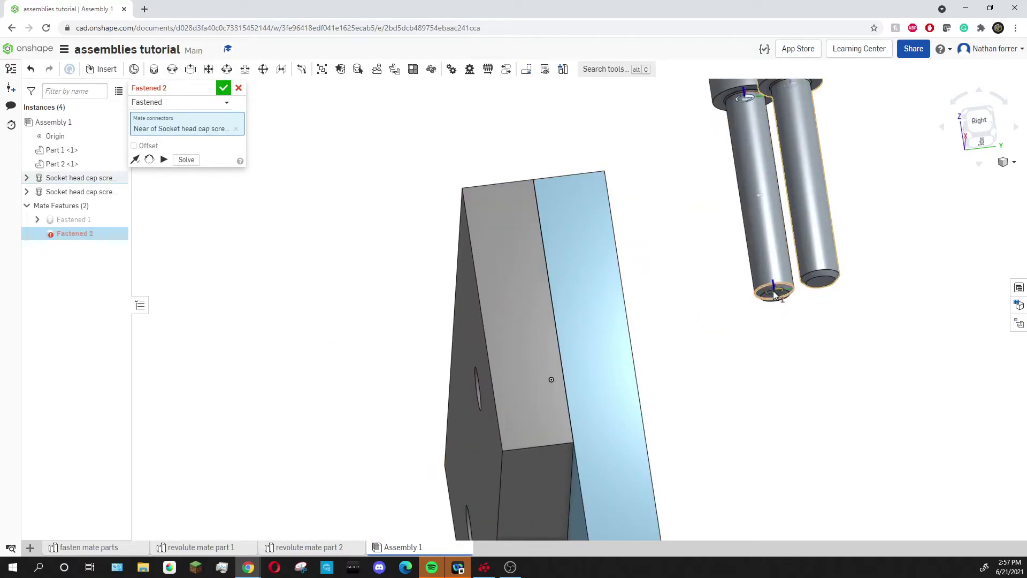
pyautogui.scroll(3, 779, 301)
pyautogui.scroll(-4, 777, 301)
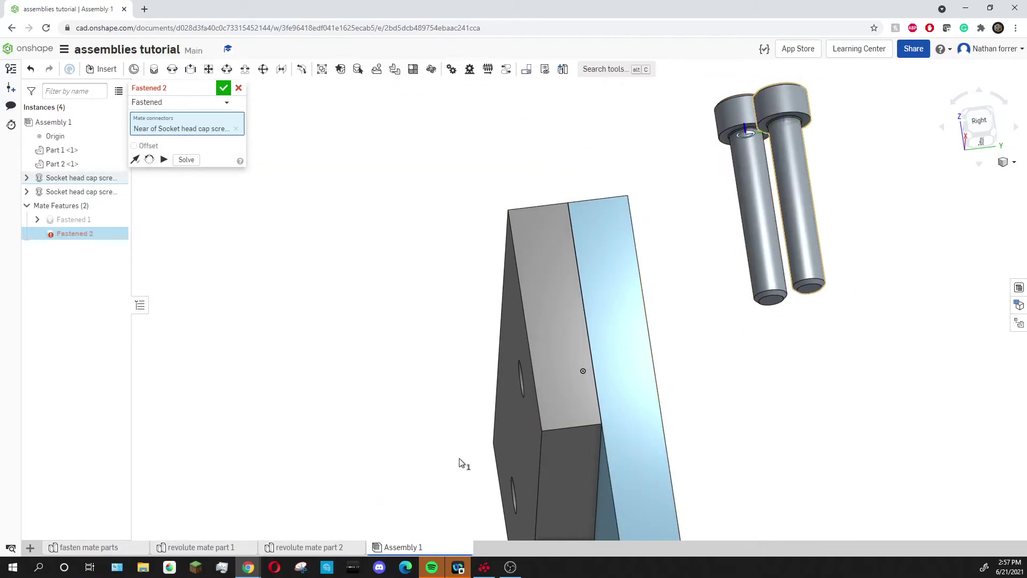
pyautogui.moveTo(501, 335); pyautogui.dragTo(535, 363, button='right')
pyautogui.scroll(-3, 534, 358)
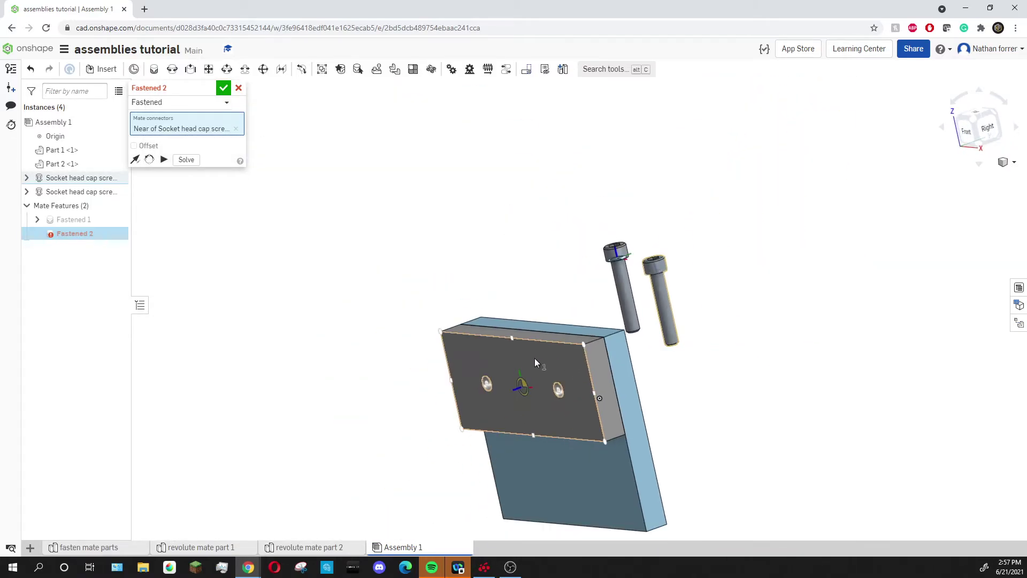
pyautogui.scroll(5, 562, 374)
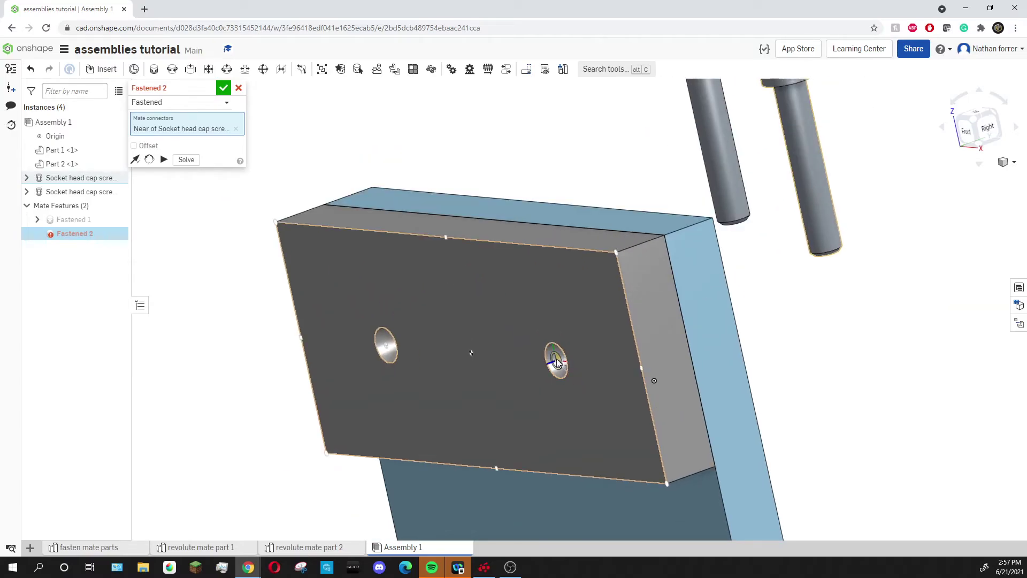
pyautogui.click(557, 361)
pyautogui.scroll(-2, 527, 399)
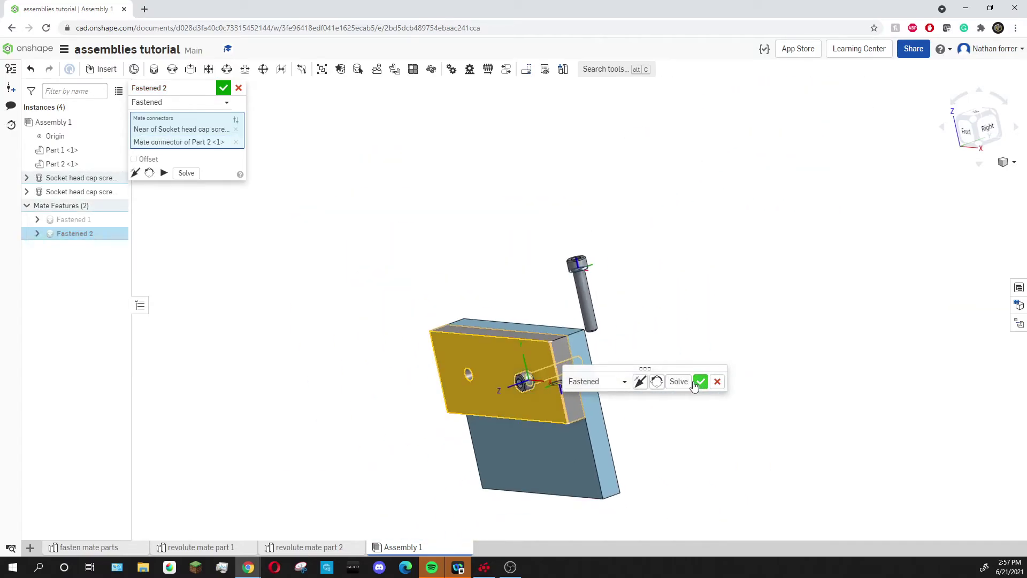
pyautogui.moveTo(534, 355)
pyautogui.mouseDown(button='right')
pyautogui.moveTo(505, 358)
pyautogui.moveTo(536, 359)
pyautogui.mouseUp(button='right')
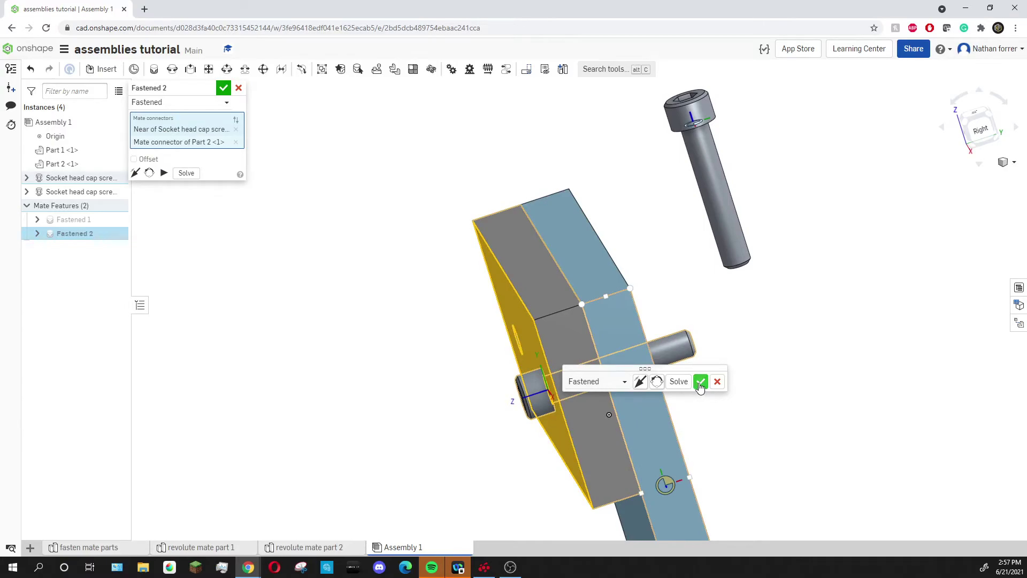
pyautogui.press('Return')
# - Choose the connector beneath the second screw's head as the origin of another Fastened mate
pyautogui.scroll(3, 562, 360)
pyautogui.scroll(-3, 563, 359)
pyautogui.scroll(3, 676, 194)
pyautogui.moveTo(676, 182); pyautogui.dragTo(668, 145, button='right')
pyautogui.scroll(5, 691, 188)
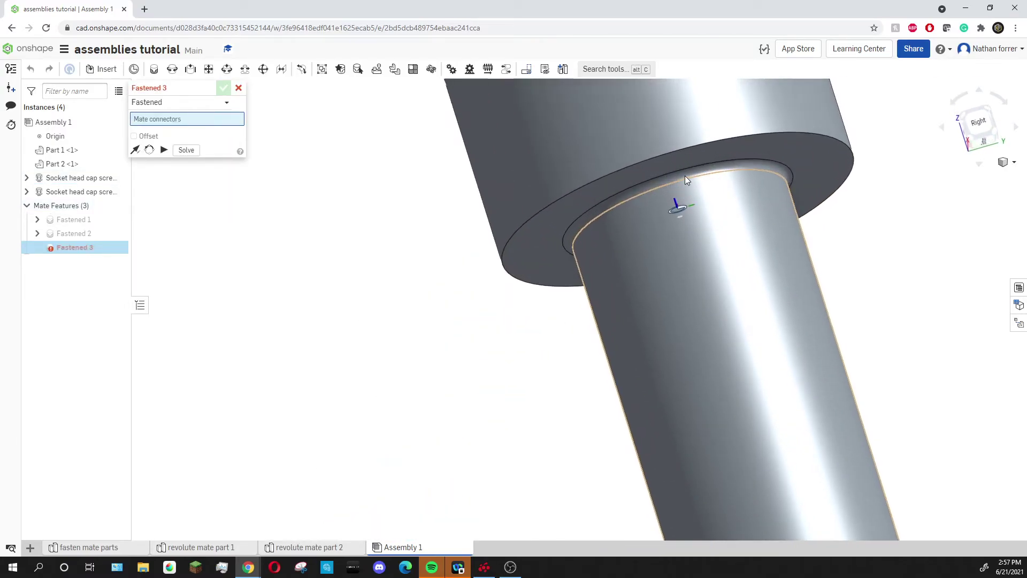
pyautogui.click(682, 209)
# - Mate the second screw to the centre of the remaining open hole on the gray plate's front face
pyautogui.scroll(-10, 681, 208)
pyautogui.moveTo(679, 207); pyautogui.dragTo(459, 412, button='right')
pyautogui.scroll(5, 459, 415)
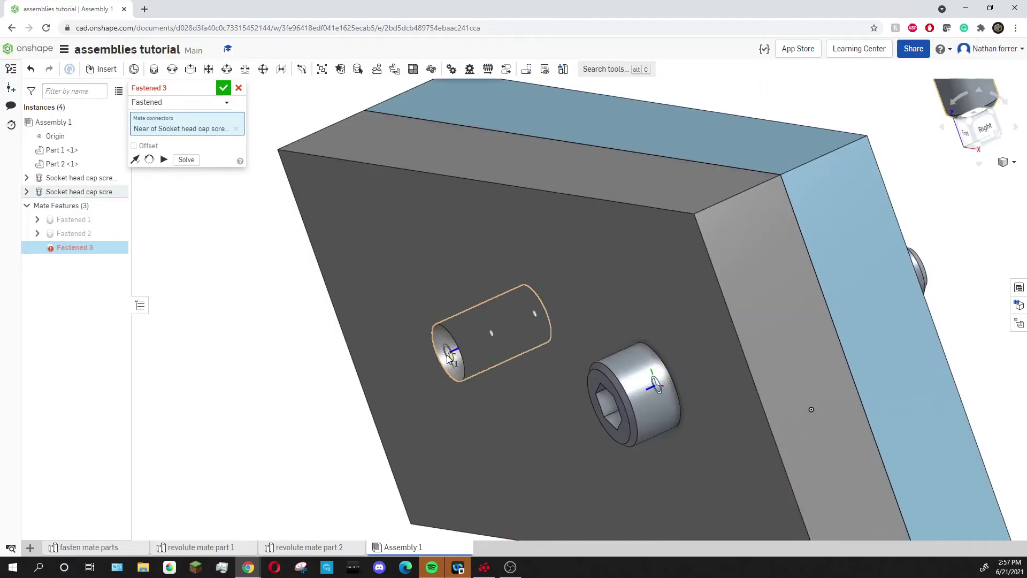
pyautogui.click(447, 355)
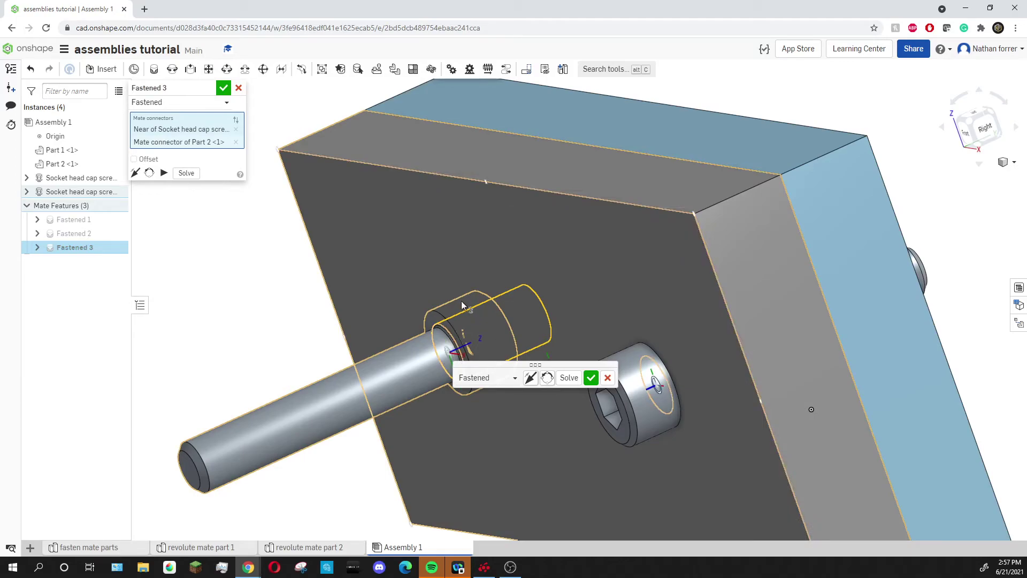
# - Flip the second screw's mate axis so its shank runs through the plates and its head sits outside
pyautogui.scroll(-3, 447, 343)
pyautogui.scroll(5, 457, 337)
pyautogui.scroll(-3, 445, 323)
pyautogui.moveTo(475, 313); pyautogui.dragTo(455, 330, button='right')
pyautogui.scroll(-4, 451, 307)
pyautogui.scroll(10, 462, 321)
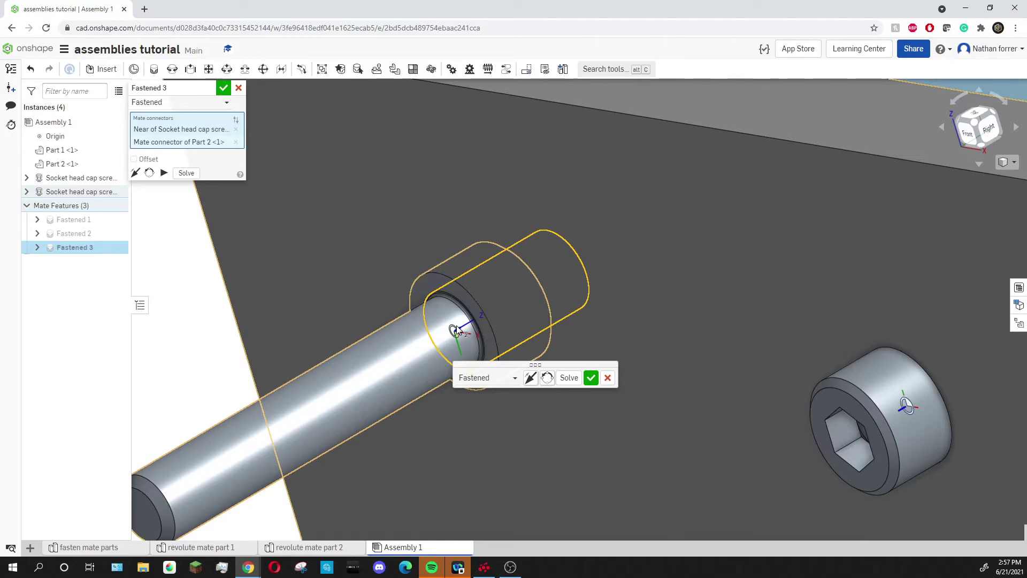
pyautogui.scroll(-3, 476, 321)
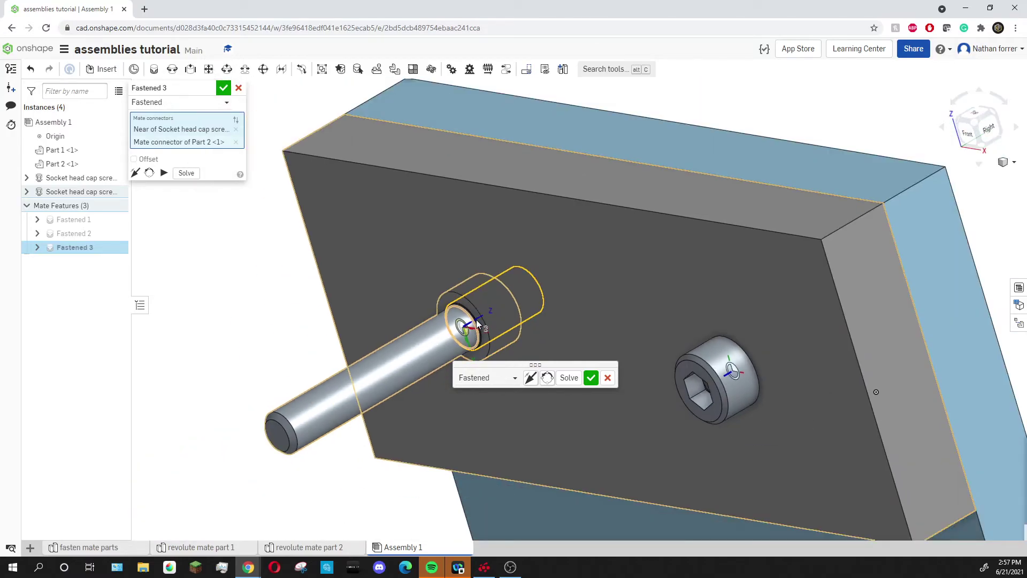
pyautogui.click(531, 378)
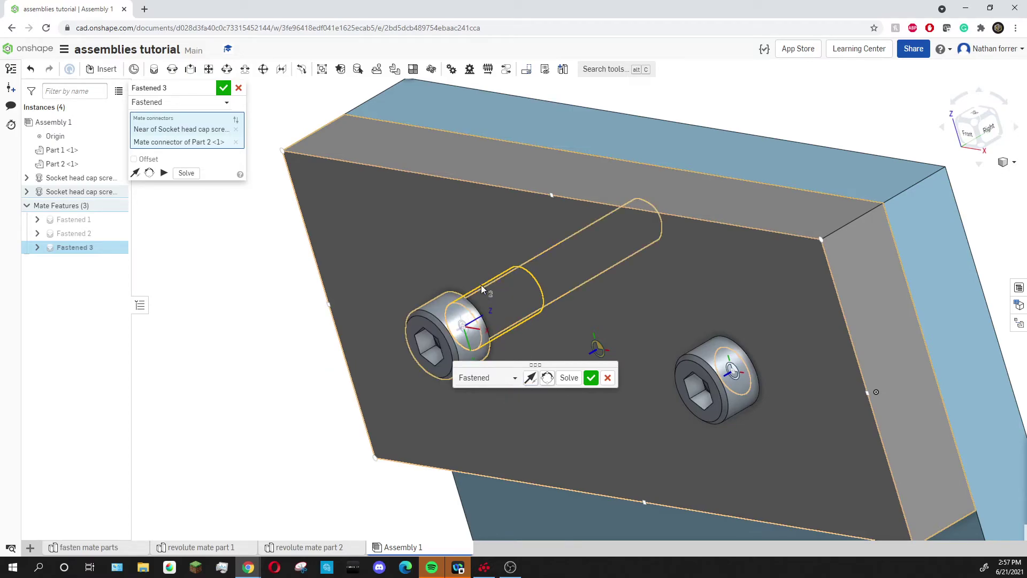
# - Commit the second screw's Fastened mate and leave the mate command with the plates' back face in view
pyautogui.moveTo(481, 285); pyautogui.dragTo(464, 300, button='right')
pyautogui.scroll(-3, 464, 300)
pyautogui.scroll(4, 472, 294)
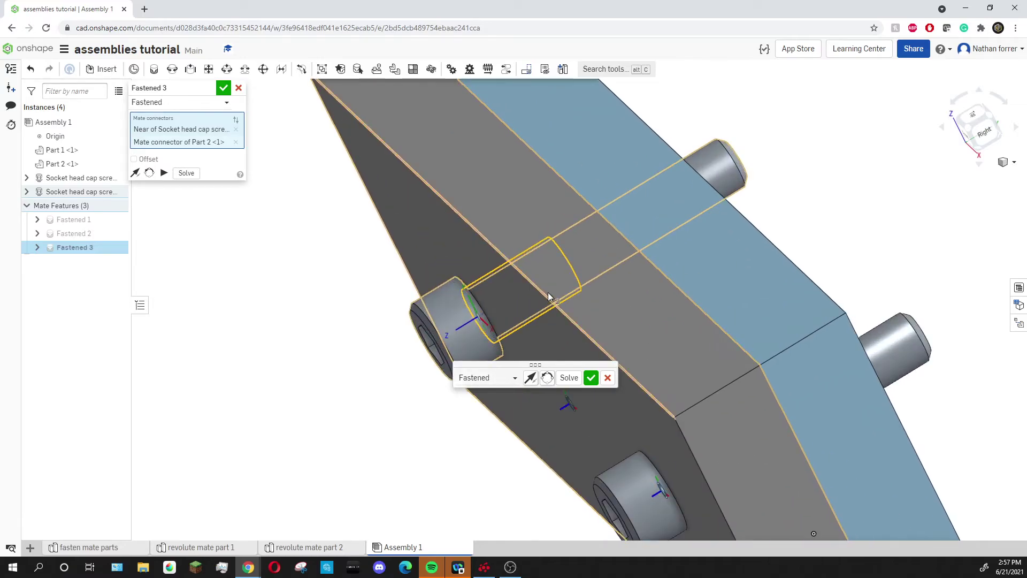
pyautogui.scroll(-3, 495, 297)
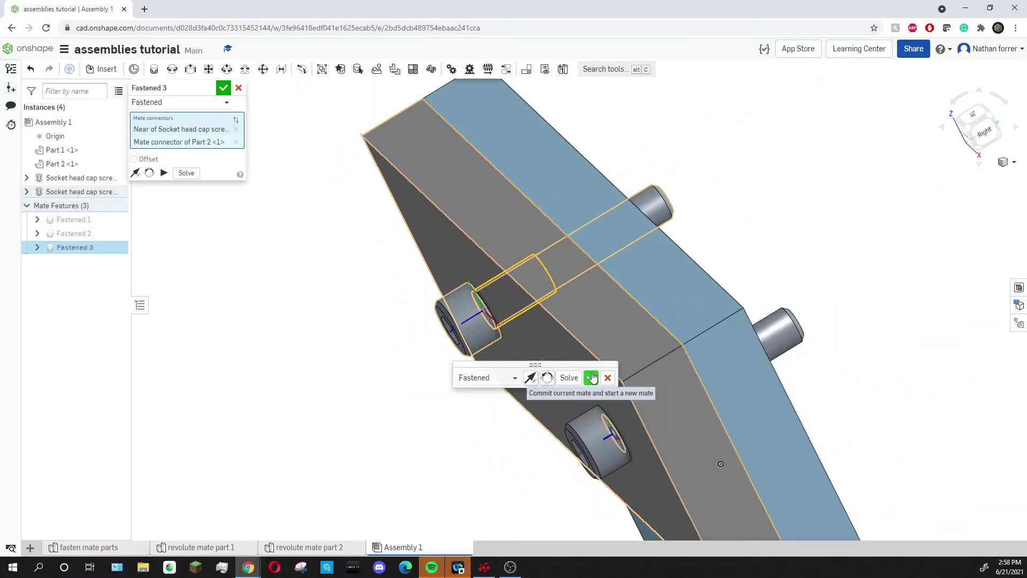
pyautogui.click(593, 378)
pyautogui.scroll(-5, 442, 243)
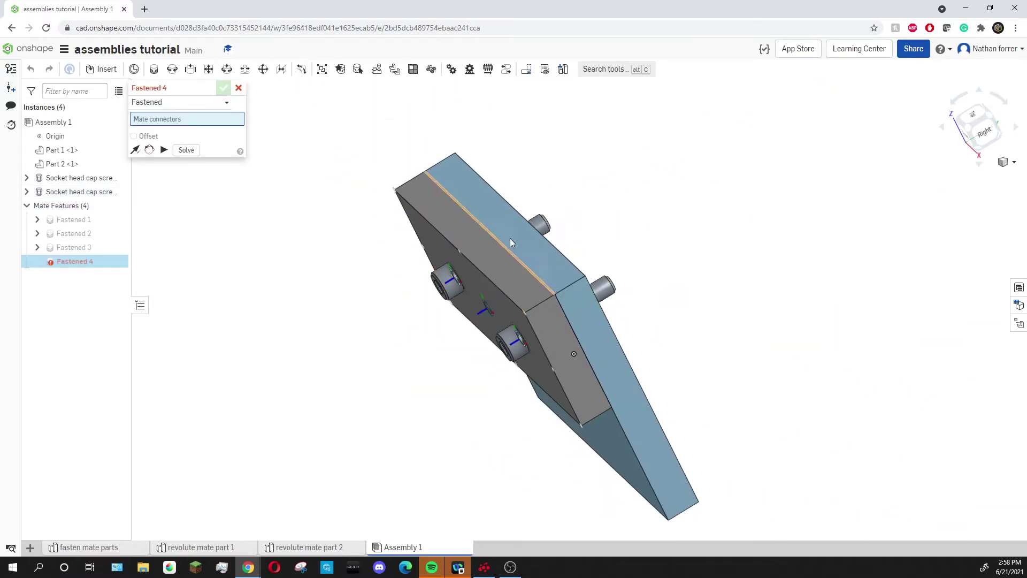
pyautogui.moveTo(589, 210); pyautogui.dragTo(562, 216, button='right')
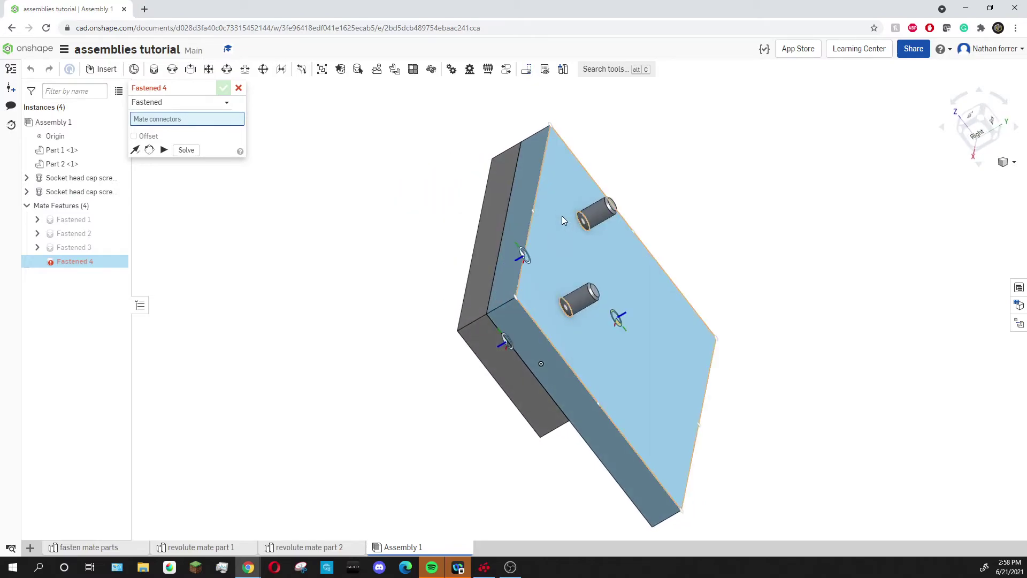
pyautogui.click(239, 88)
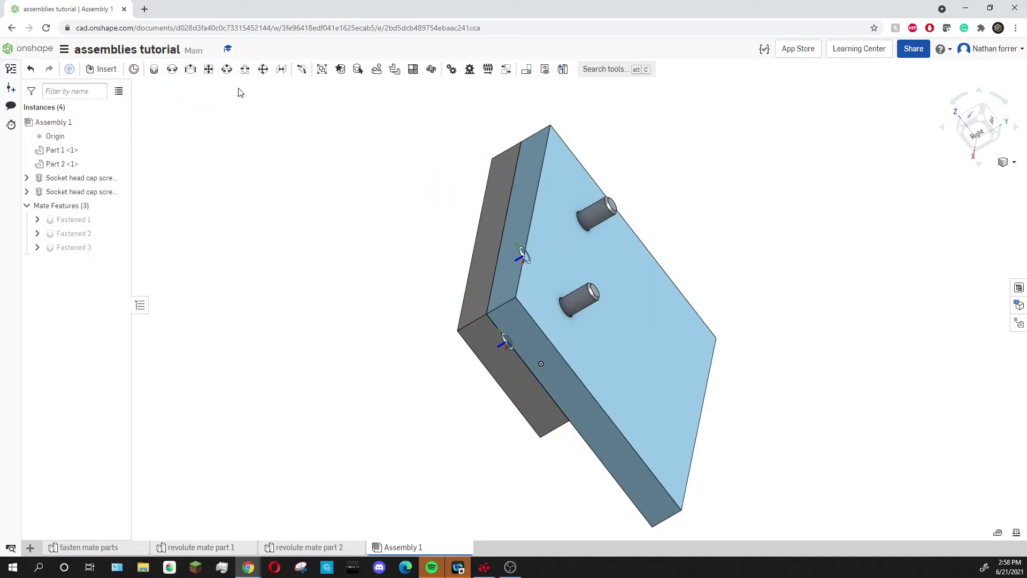
# - Insert an ANSI inch #6-32 hex machine screw nut from the standard content's Nuts category beside the blue plate
pyautogui.click(107, 69)
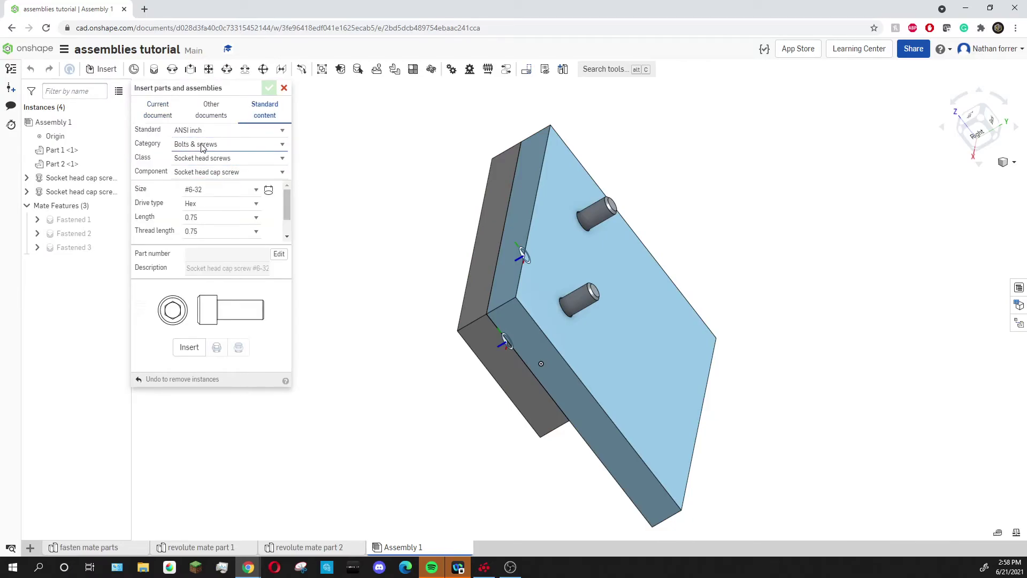
pyautogui.click(202, 148)
pyautogui.click(208, 167)
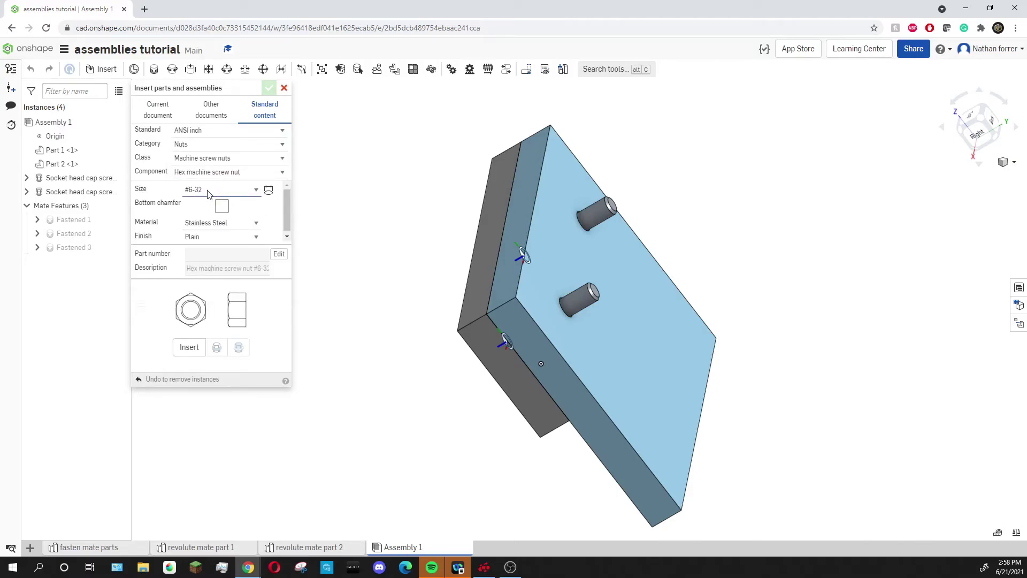
pyautogui.click(190, 347)
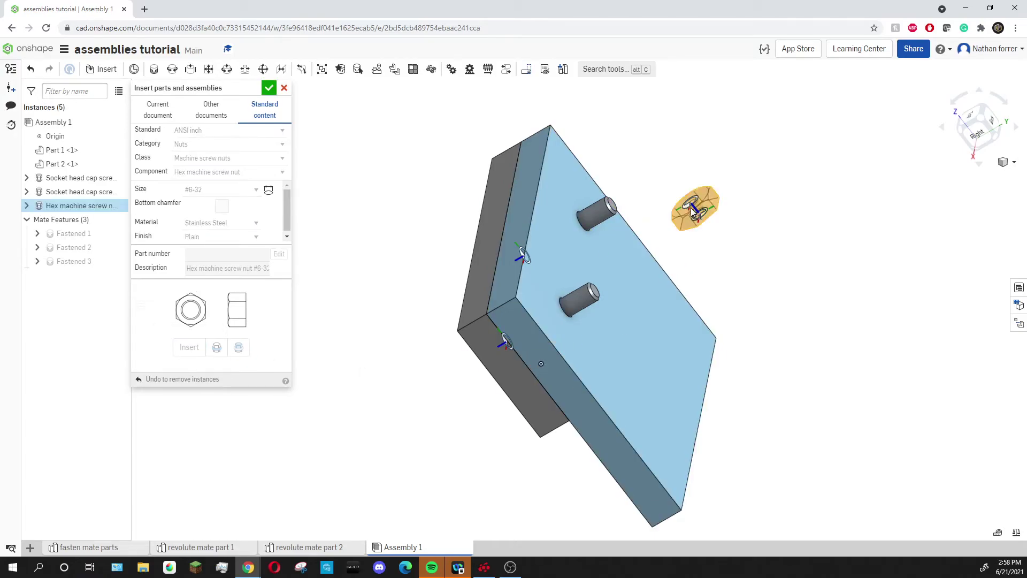
pyautogui.click(695, 223)
# - Insert a second identical #6-32 hex machine screw nut beside the first one, and finish inserting parts
pyautogui.click(190, 347)
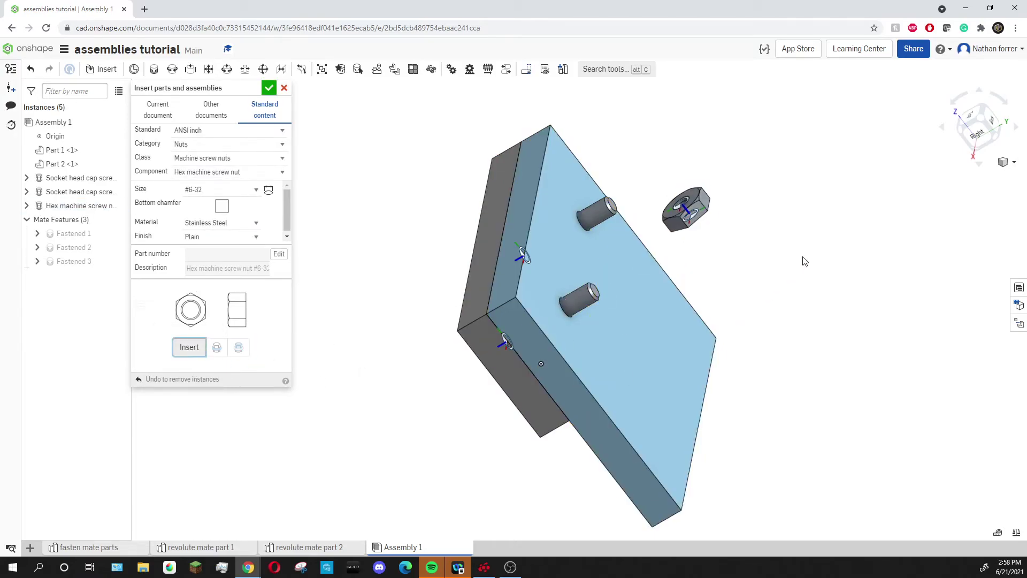
pyautogui.click(768, 230)
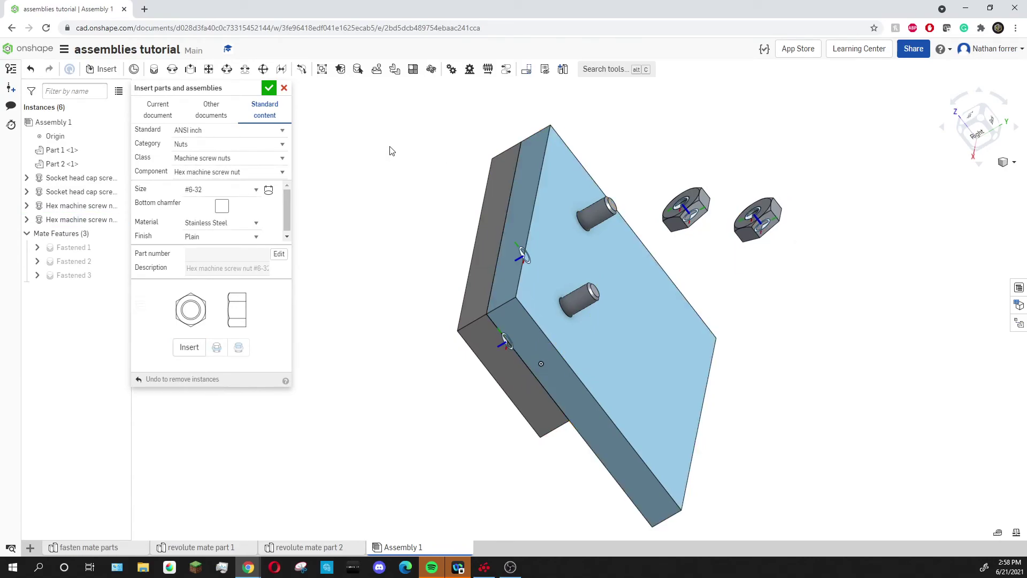
pyautogui.click(269, 89)
# - Start a Fastened mate from the hole-centre connector on the plate-facing side of the first hex nut
pyautogui.scroll(5, 736, 243)
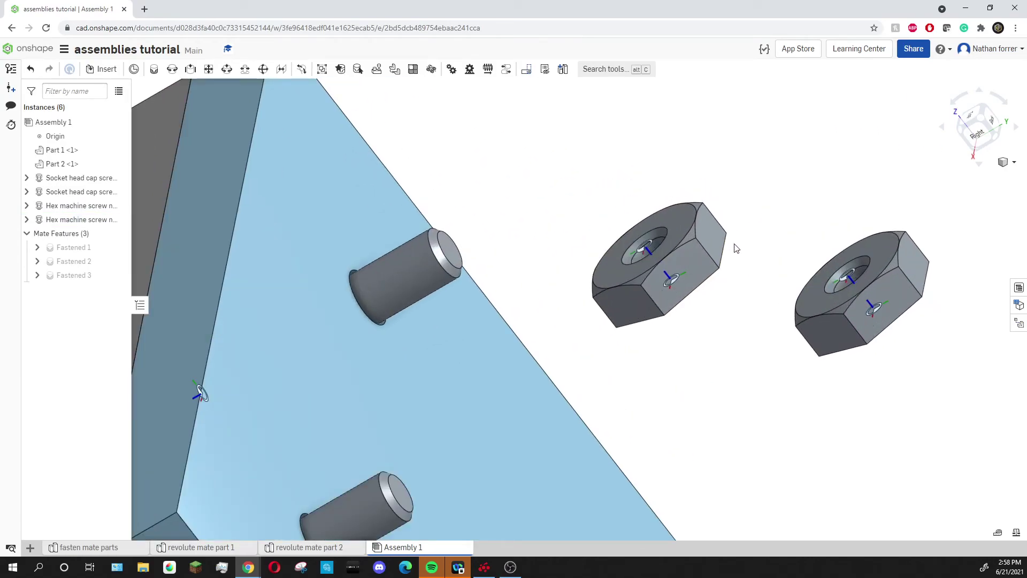
pyautogui.scroll(-10, 748, 296)
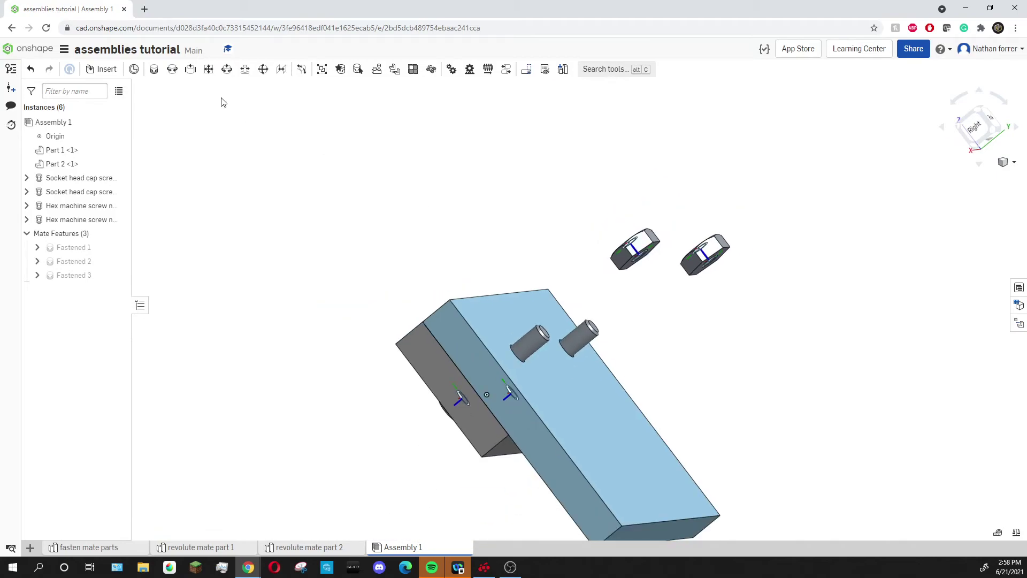
pyautogui.click(155, 70)
pyautogui.scroll(6, 696, 278)
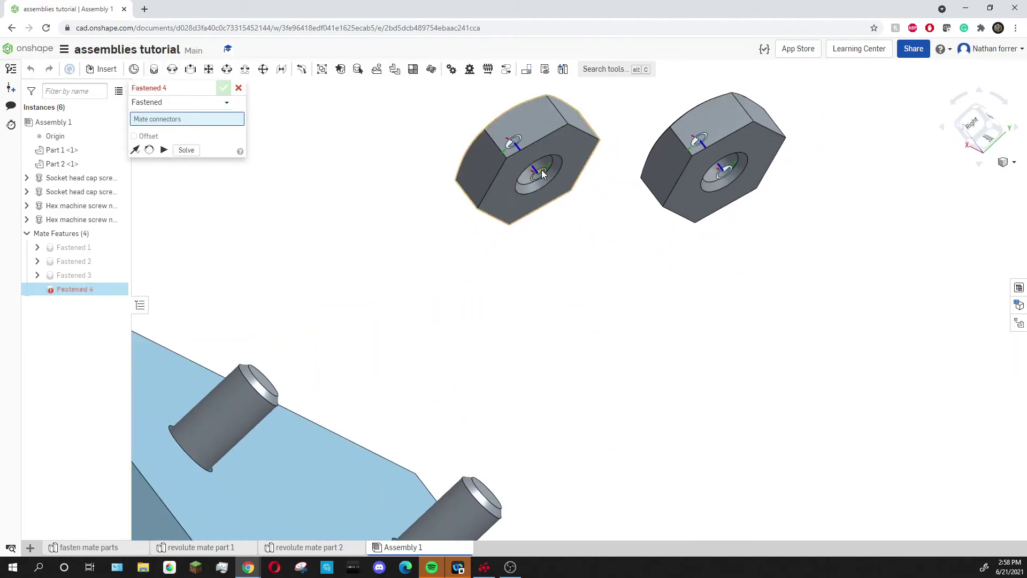
pyautogui.click(542, 170)
# - Mate the first nut to the centre of the nearer screw hole's edge on the blue plate's back face
pyautogui.scroll(-5, 546, 175)
pyautogui.scroll(5, 424, 274)
pyautogui.scroll(5, 423, 276)
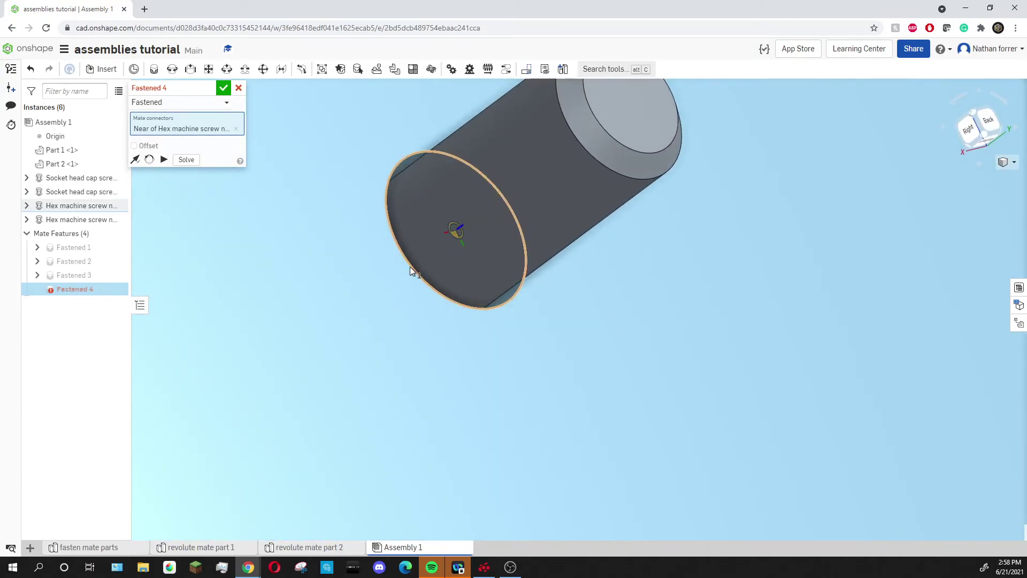
pyautogui.scroll(-3, 410, 266)
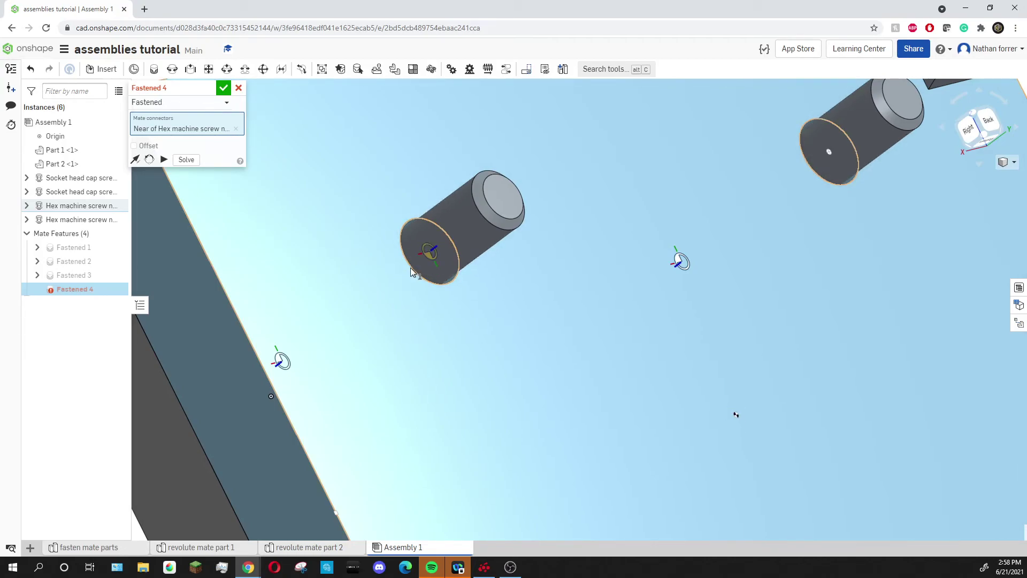
pyautogui.click(412, 272)
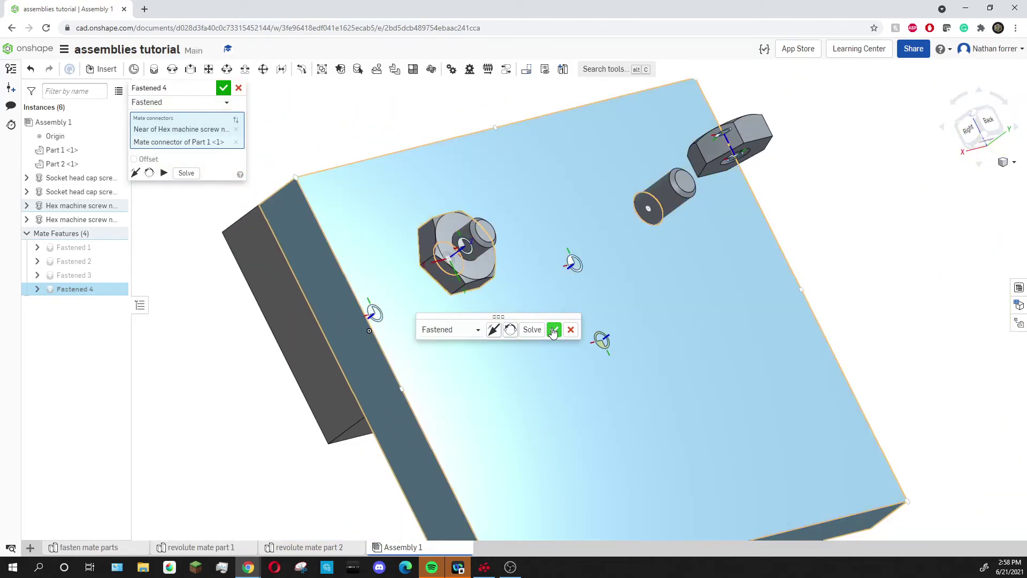
# - Accept the first nut's mate and fasten the second hex nut's hole edge to the farther screw hole on the blue plate's back face
pyautogui.click(554, 332)
pyautogui.scroll(5, 711, 166)
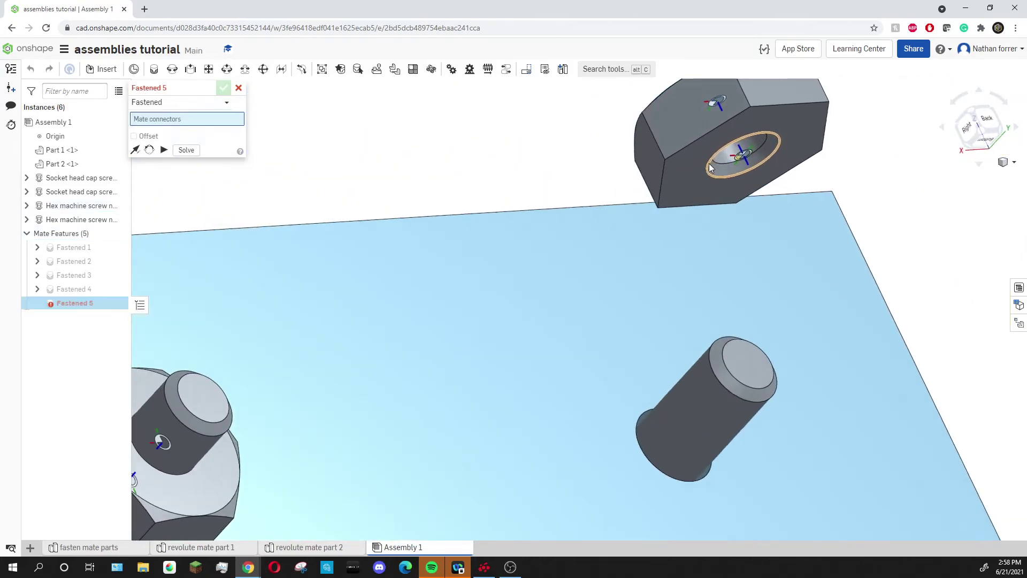
pyautogui.click(707, 176)
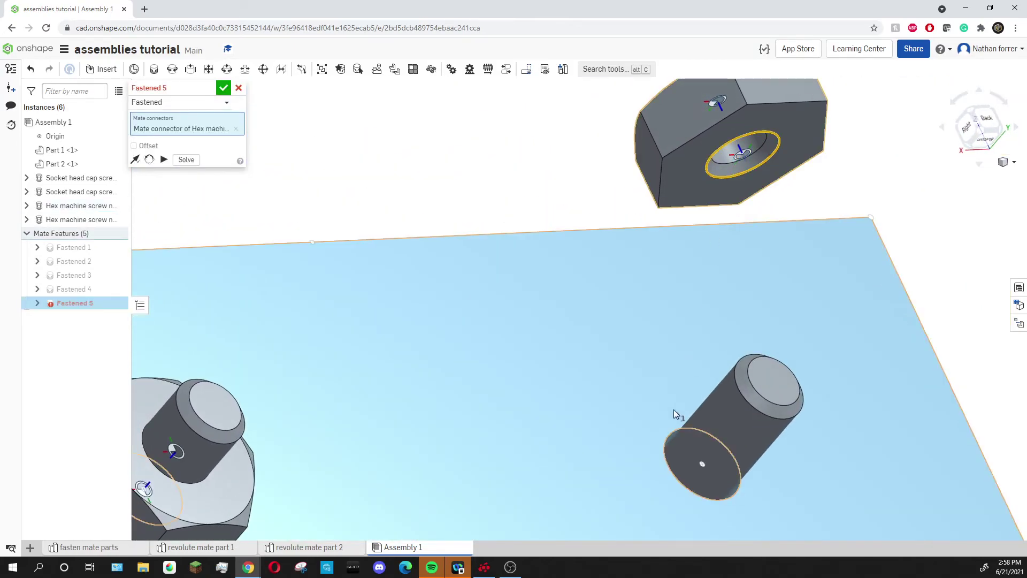
pyautogui.click(663, 452)
# - Flip the second nut's primary axis so it sits outside the blue plate, accept the mate, and leave the Fastened command
pyautogui.scroll(-2, 667, 434)
pyautogui.moveTo(690, 396); pyautogui.dragTo(666, 402, button='right')
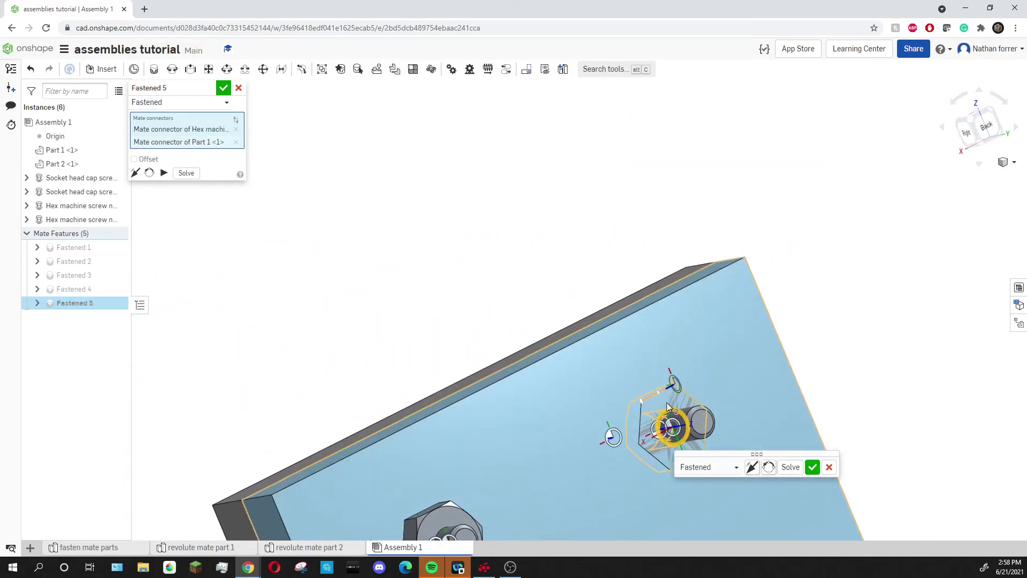
pyautogui.click(752, 472)
pyautogui.moveTo(642, 407); pyautogui.dragTo(545, 319, button='right')
pyautogui.click(812, 467)
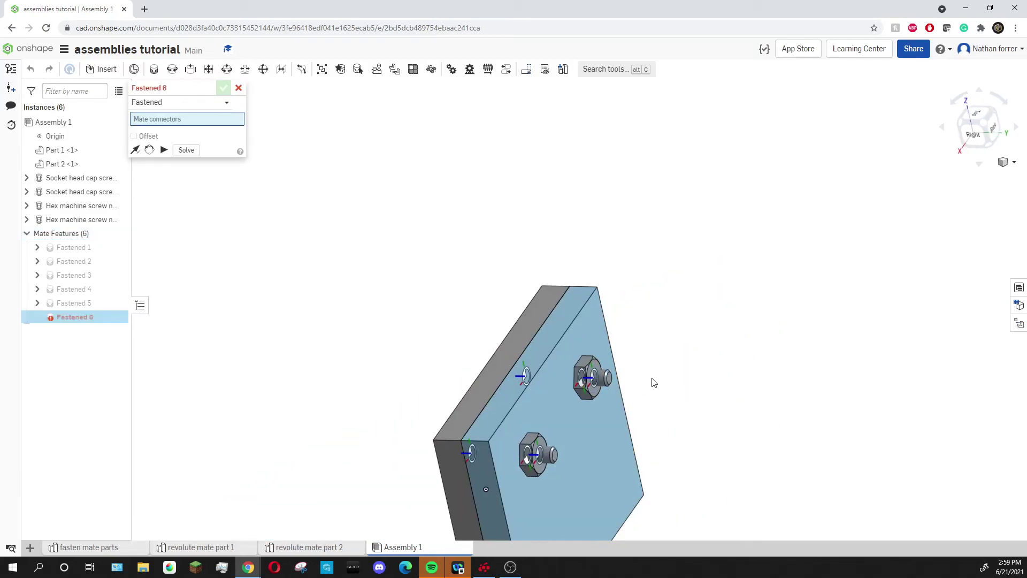
pyautogui.click(238, 88)
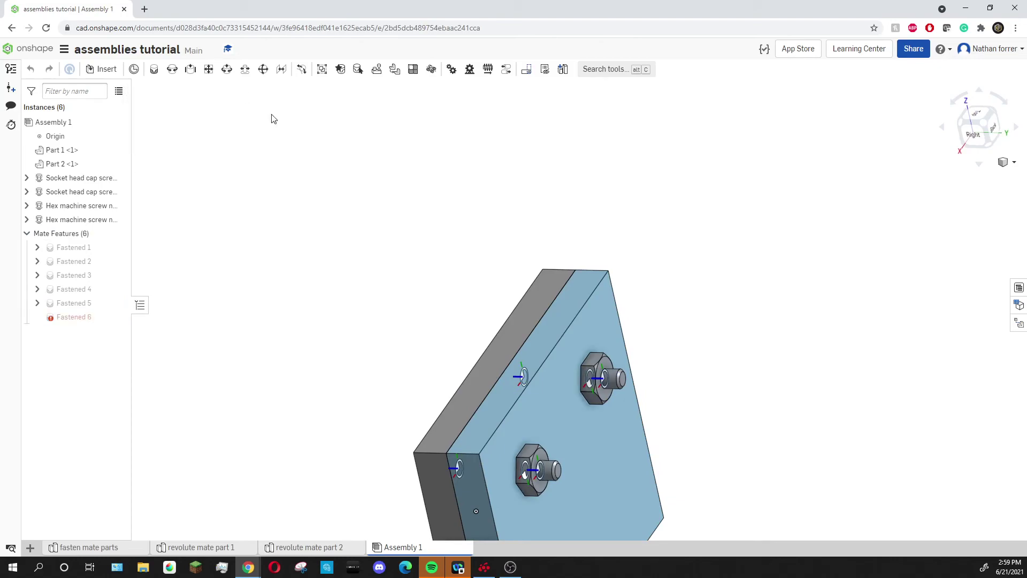
# - Examine the seating of both hex nuts on the blue plate's back face from several angles
pyautogui.scroll(5, 612, 430)
pyautogui.scroll(-2, 526, 305)
pyautogui.scroll(-8, 527, 305)
pyautogui.moveTo(534, 287); pyautogui.dragTo(536, 287, button='right')
pyautogui.scroll(5, 441, 285)
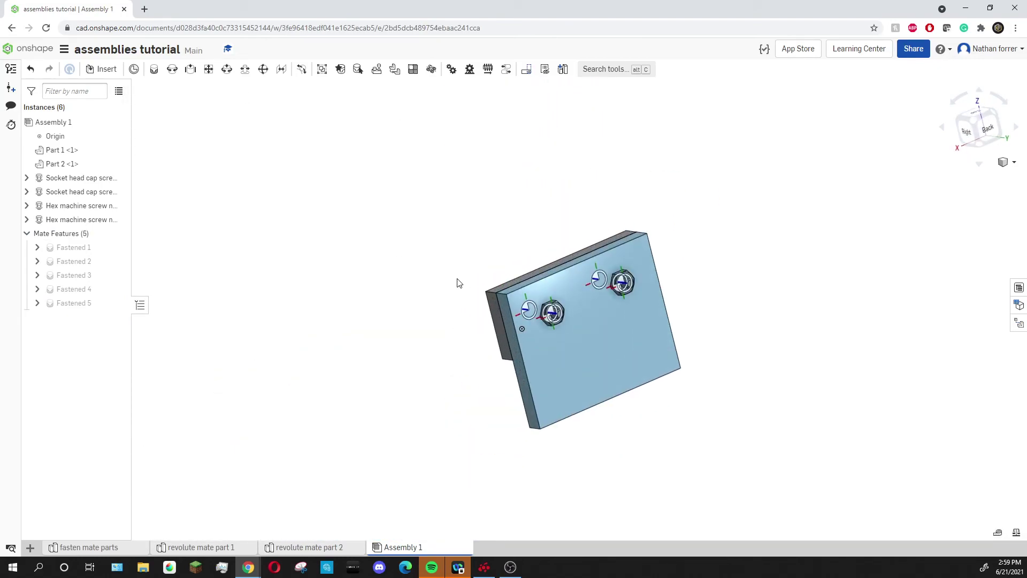
pyautogui.scroll(2, 514, 280)
pyautogui.moveTo(516, 278); pyautogui.dragTo(597, 313, button='right')
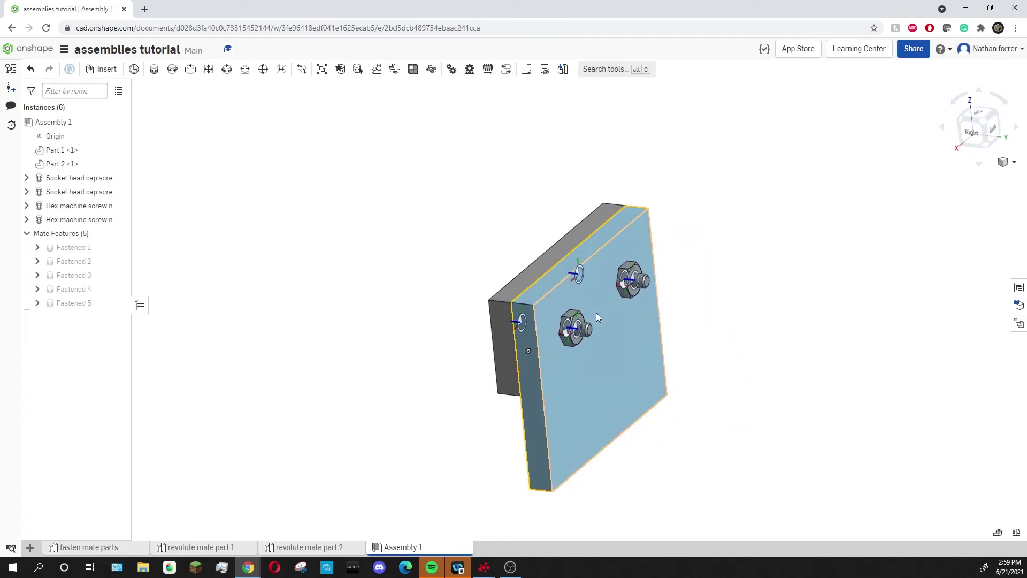
pyautogui.scroll(5, 595, 312)
pyautogui.scroll(-8, 601, 345)
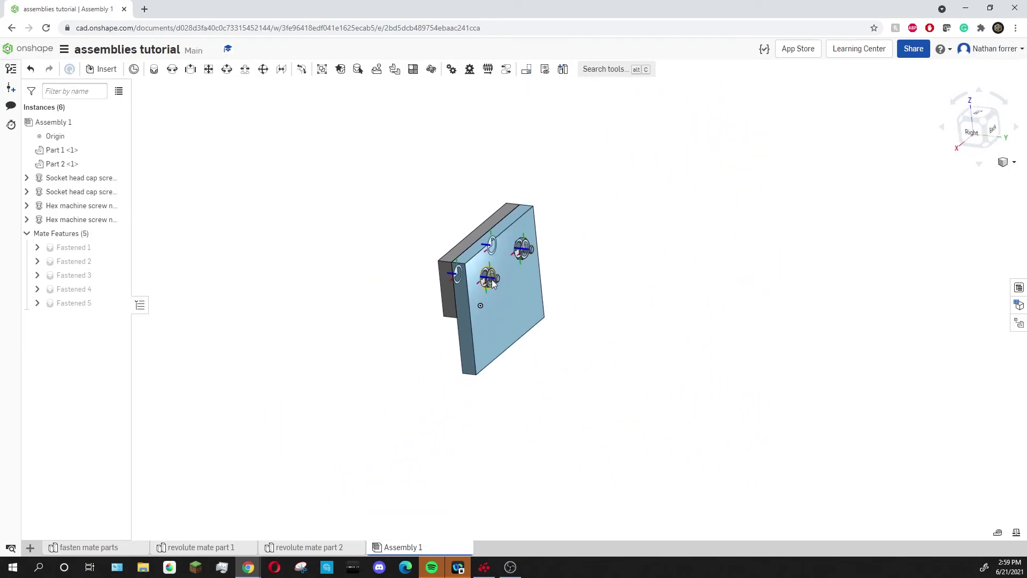
# - Fix the blue plate, Part 1, in place in the assembly
pyautogui.moveTo(479, 286); pyautogui.dragTo(514, 314, button='right')
pyautogui.moveTo(578, 324); pyautogui.dragTo(528, 315, button='right')
pyautogui.scroll(6, 578, 328)
pyautogui.rightClick(468, 283)
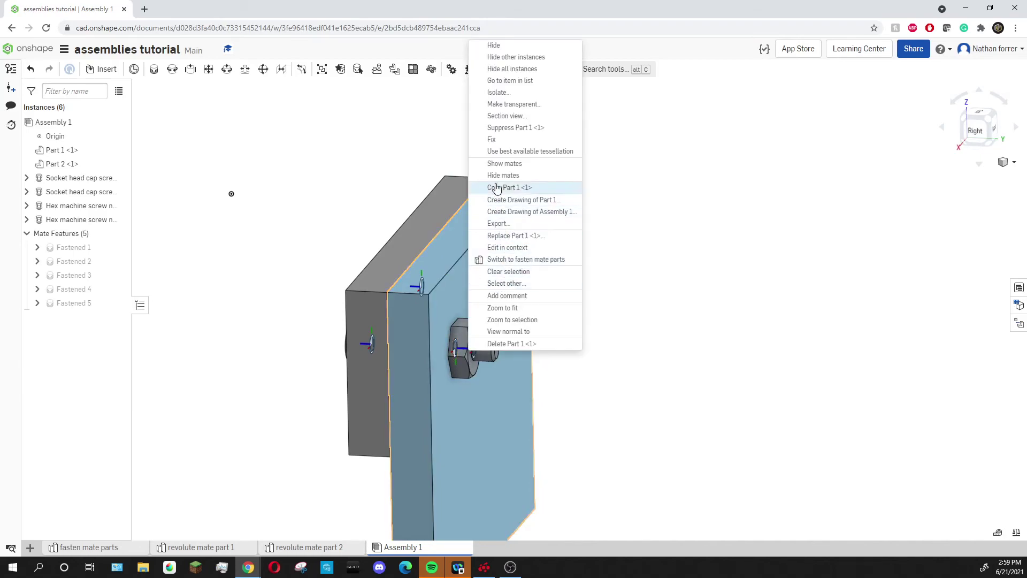
pyautogui.click(490, 142)
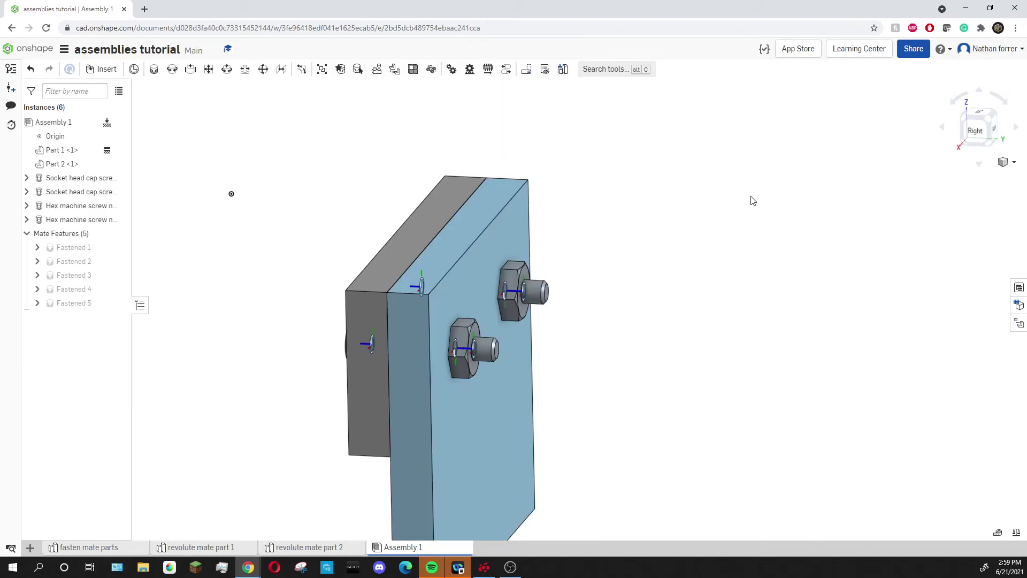
# - Edit the farther nut's Fastened 5 mate and reorient its secondary axis five times, comparing the two nuts' rotation in the back view
pyautogui.moveTo(630, 246); pyautogui.dragTo(566, 265, button='right')
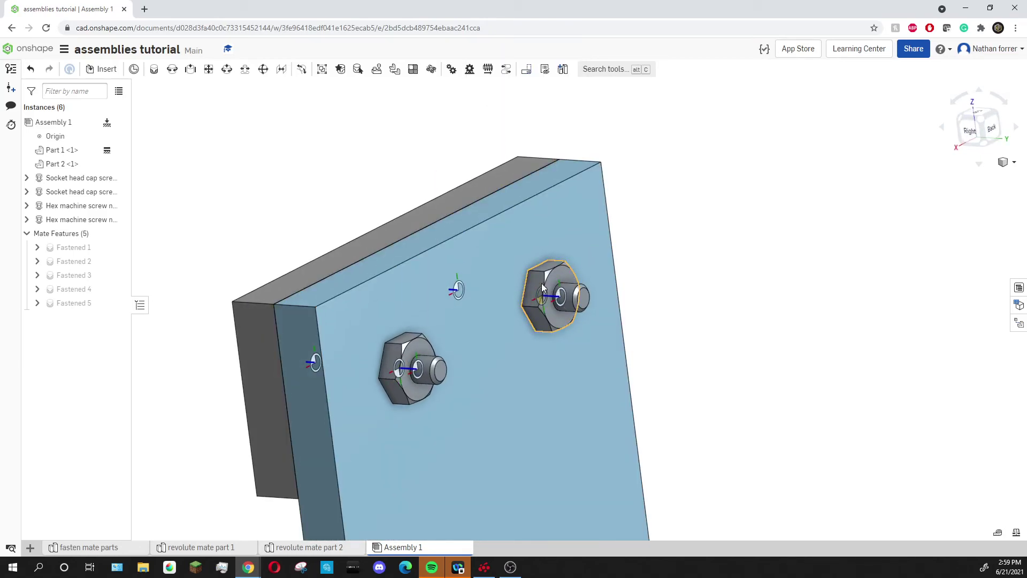
pyautogui.scroll(2, 547, 273)
pyautogui.scroll(2, 547, 273)
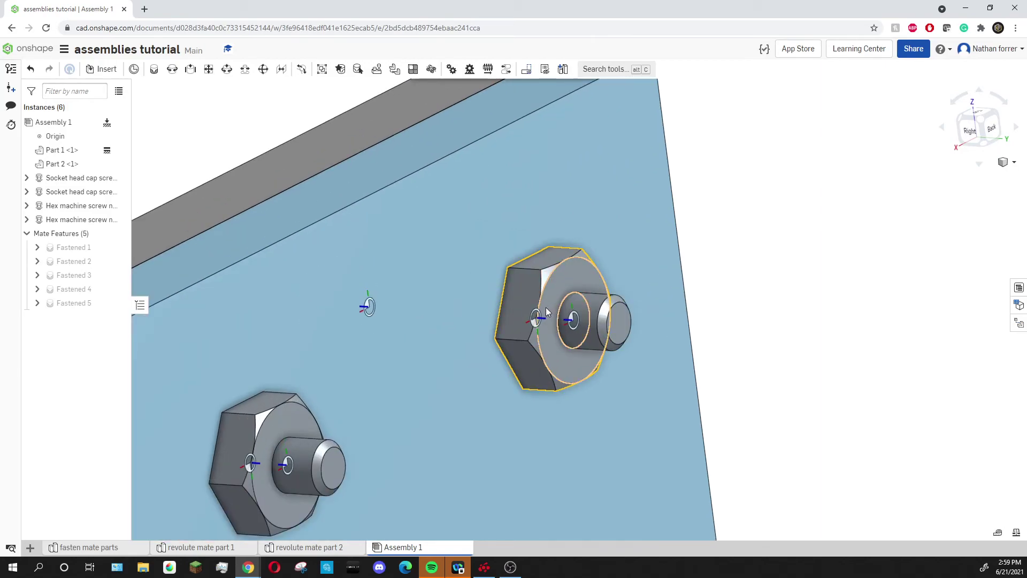
pyautogui.moveTo(79, 309)
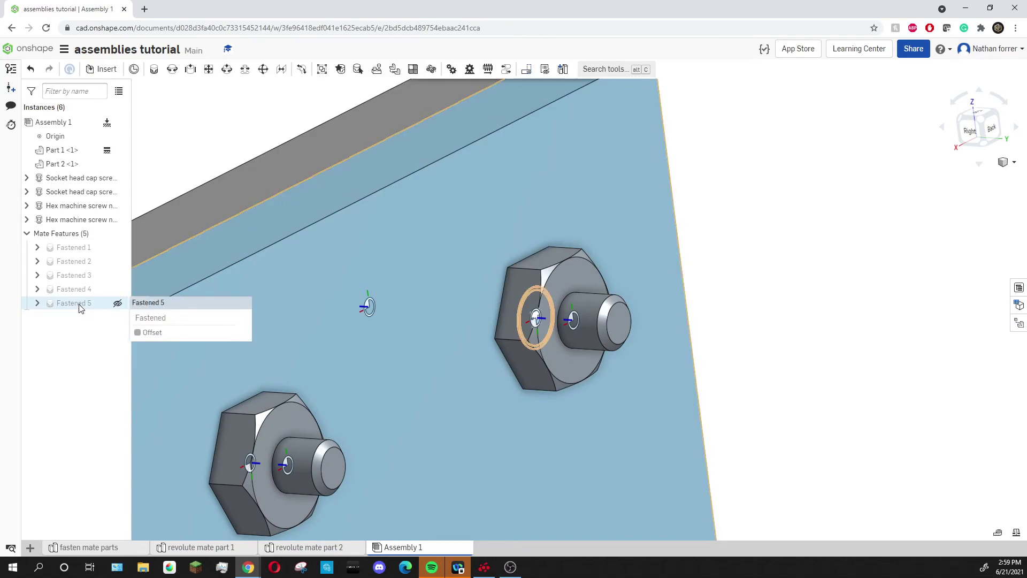
pyautogui.doubleClick(79, 303)
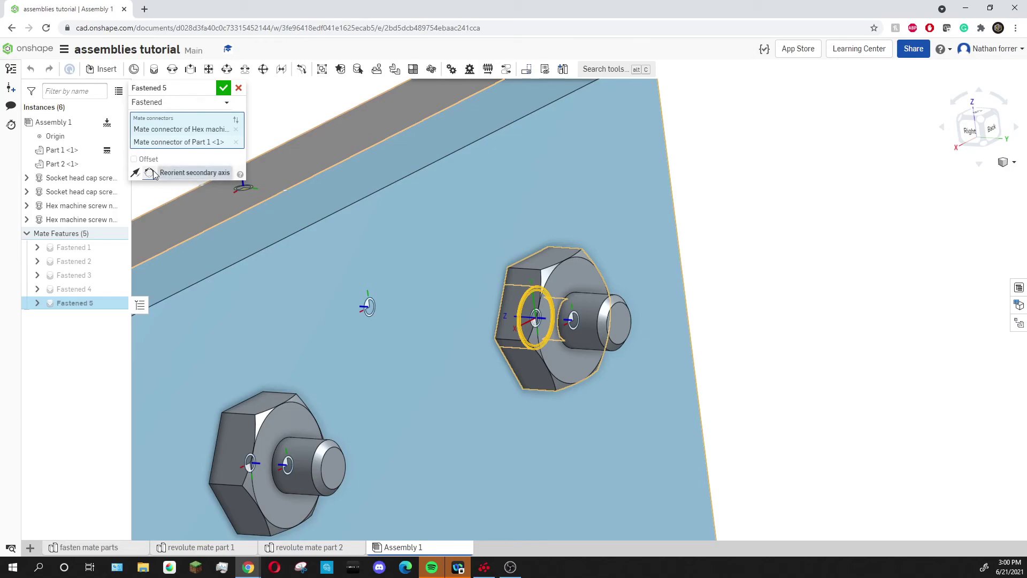
pyautogui.click(151, 173)
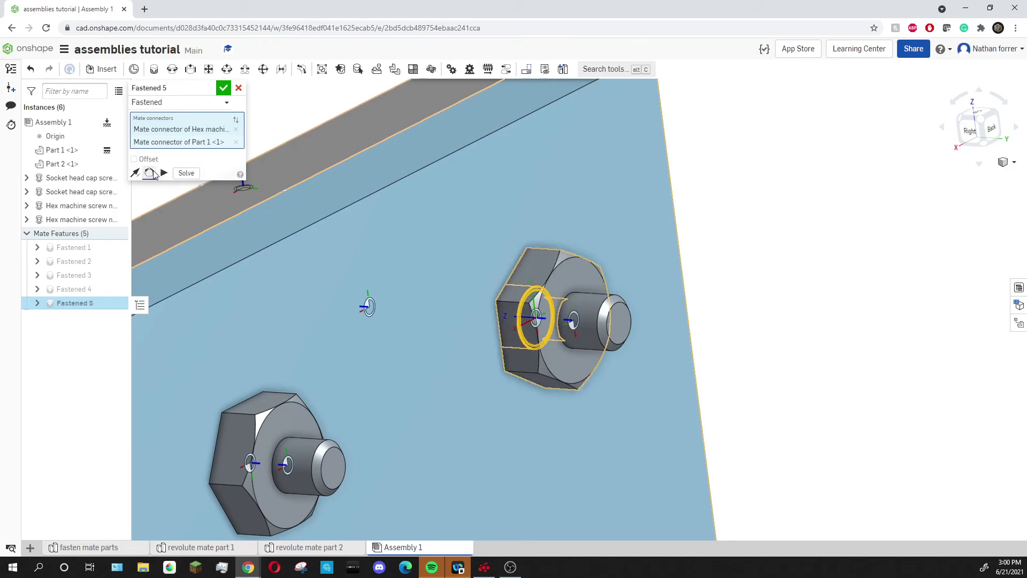
pyautogui.click(150, 173)
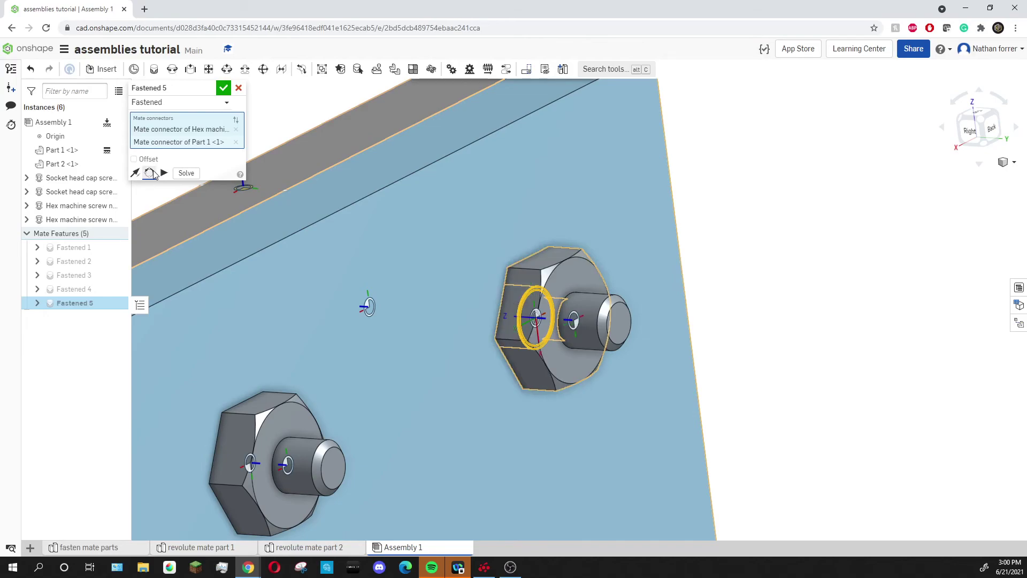
pyautogui.click(151, 172)
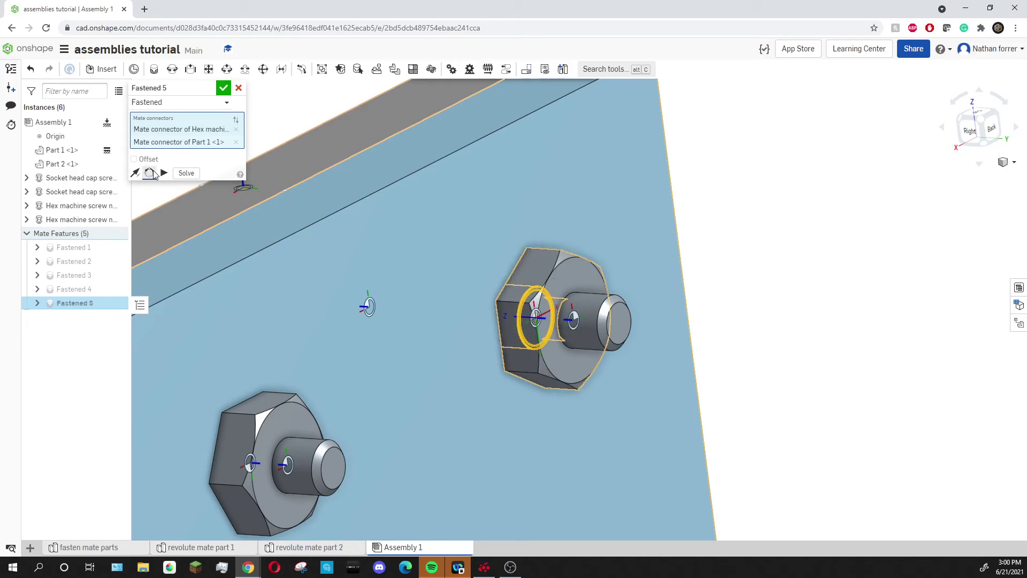
pyautogui.click(151, 173)
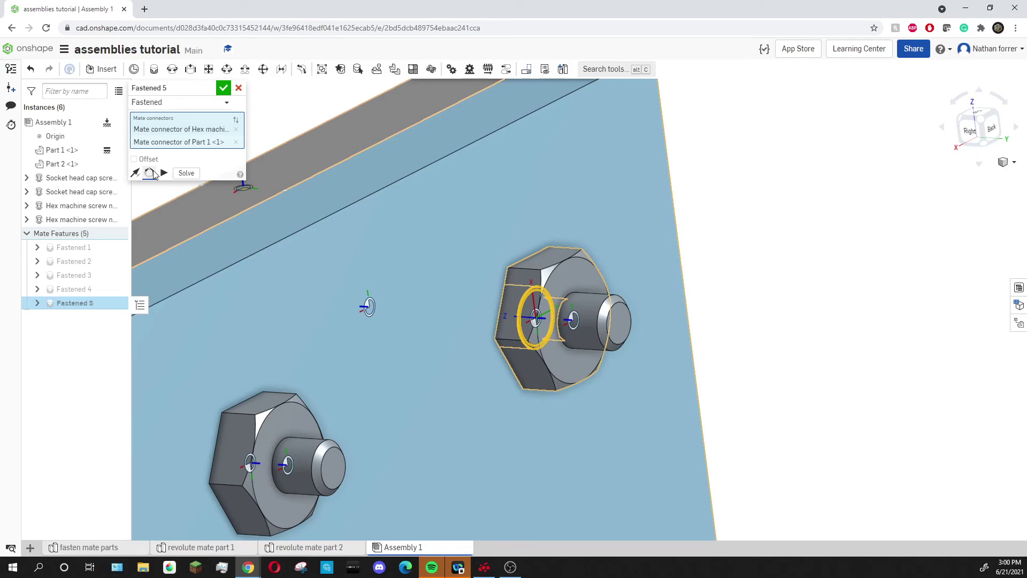
pyautogui.click(152, 173)
pyautogui.moveTo(626, 260); pyautogui.dragTo(573, 267, button='right')
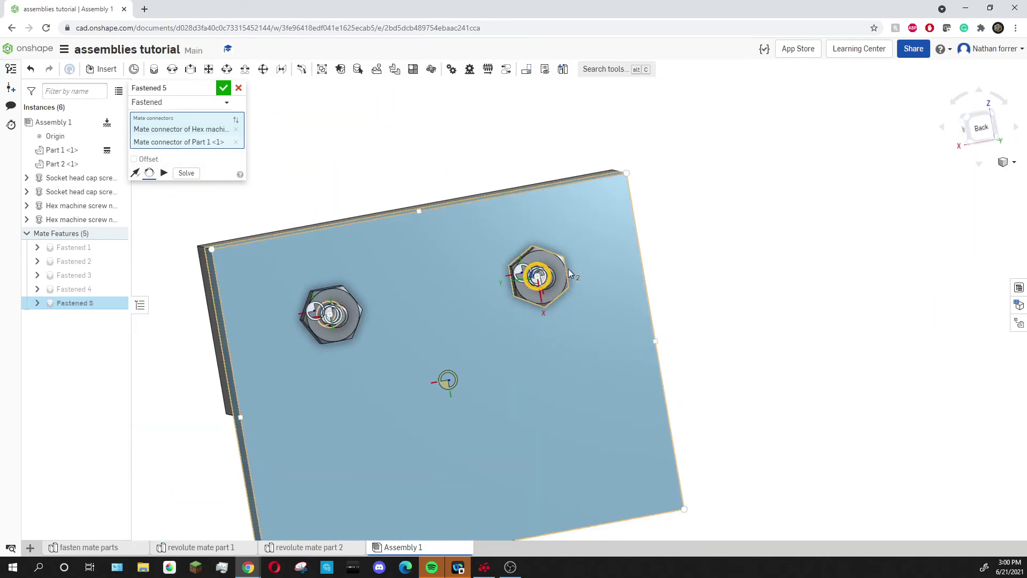
pyautogui.click(982, 128)
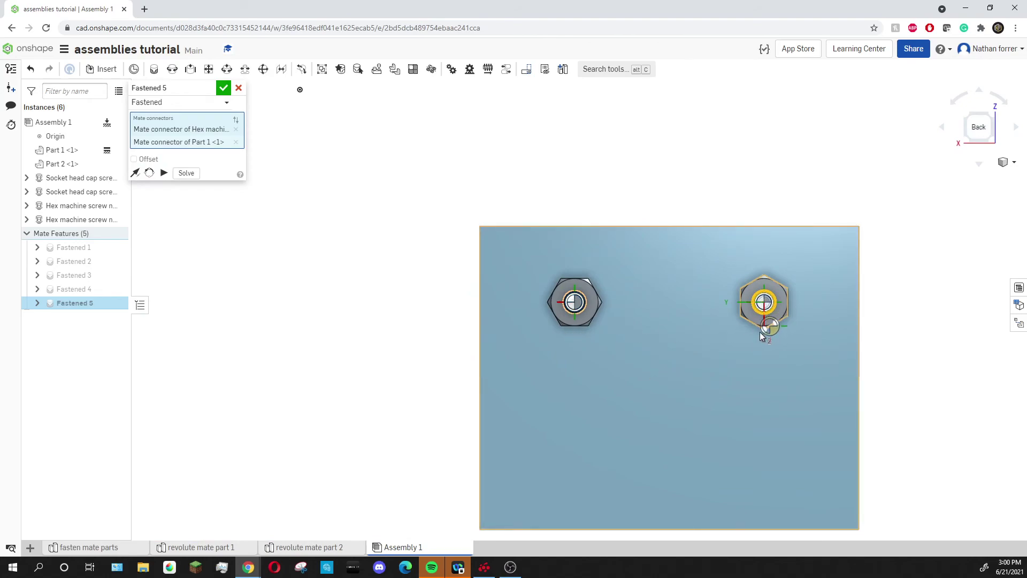
pyautogui.moveTo(651, 306); pyautogui.dragTo(659, 292, button='right')
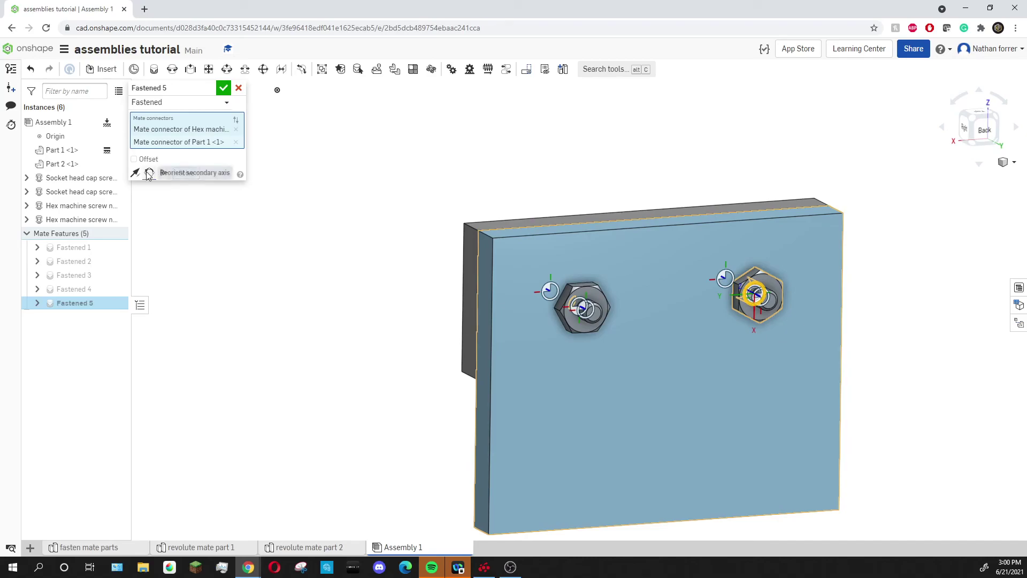
# - Enable the offset in the farther nut's Fastened mate and set the Z offset to -.1 in
pyautogui.click(134, 159)
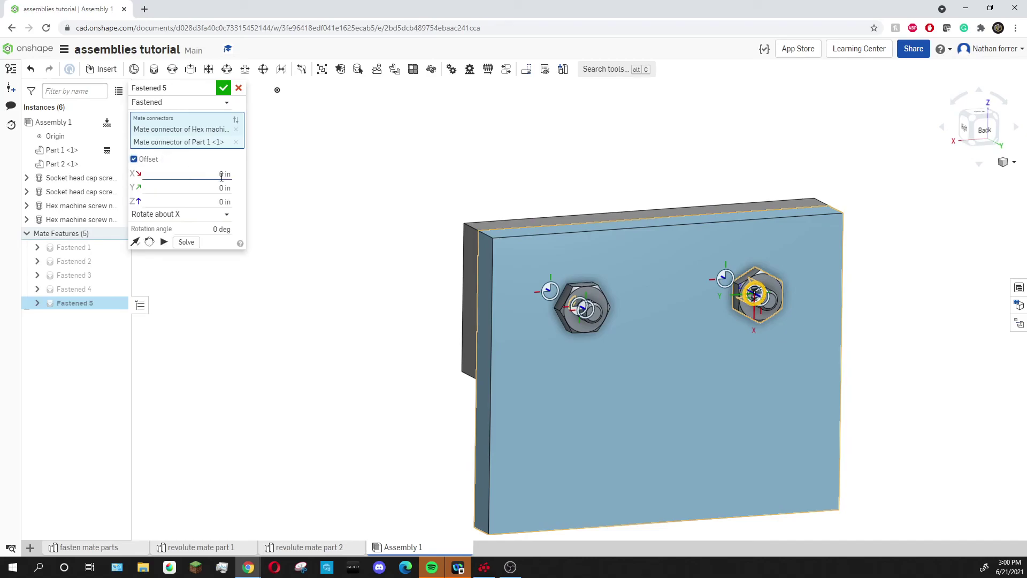
pyautogui.scroll(5, 691, 281)
pyautogui.moveTo(644, 282); pyautogui.dragTo(680, 291, button='right')
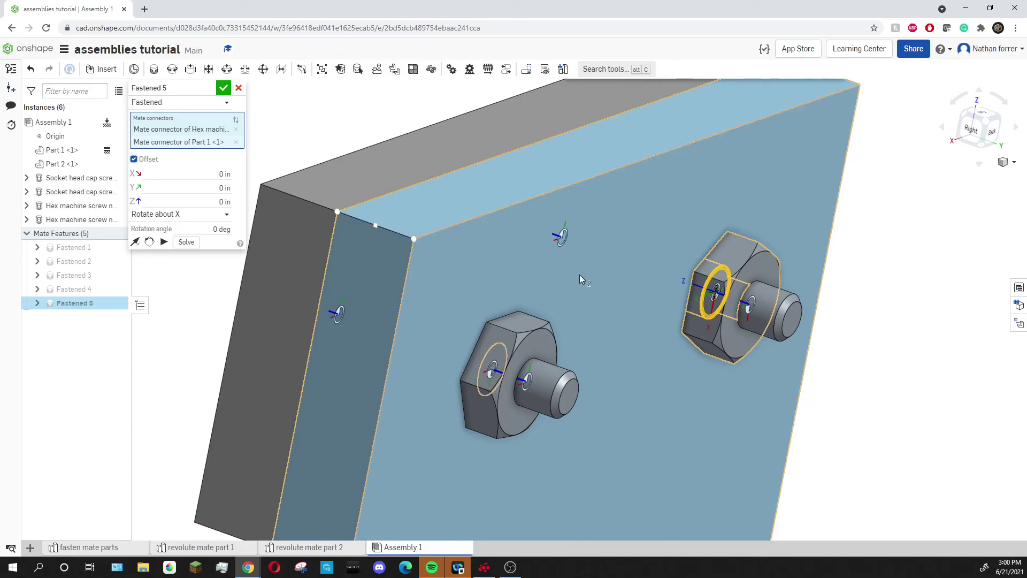
pyautogui.scroll(3, 774, 294)
pyautogui.scroll(1, 775, 295)
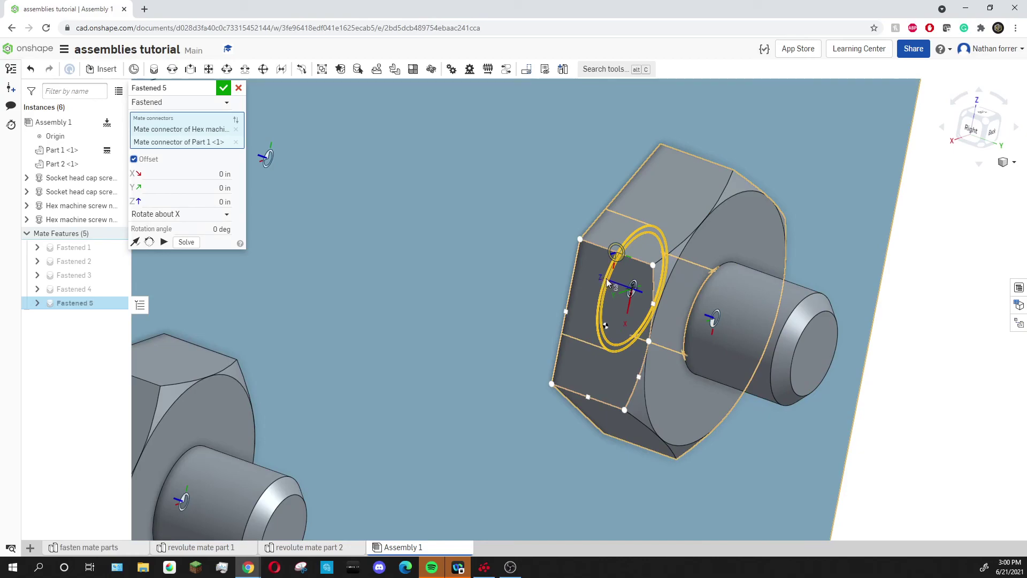
pyautogui.scroll(1, 603, 279)
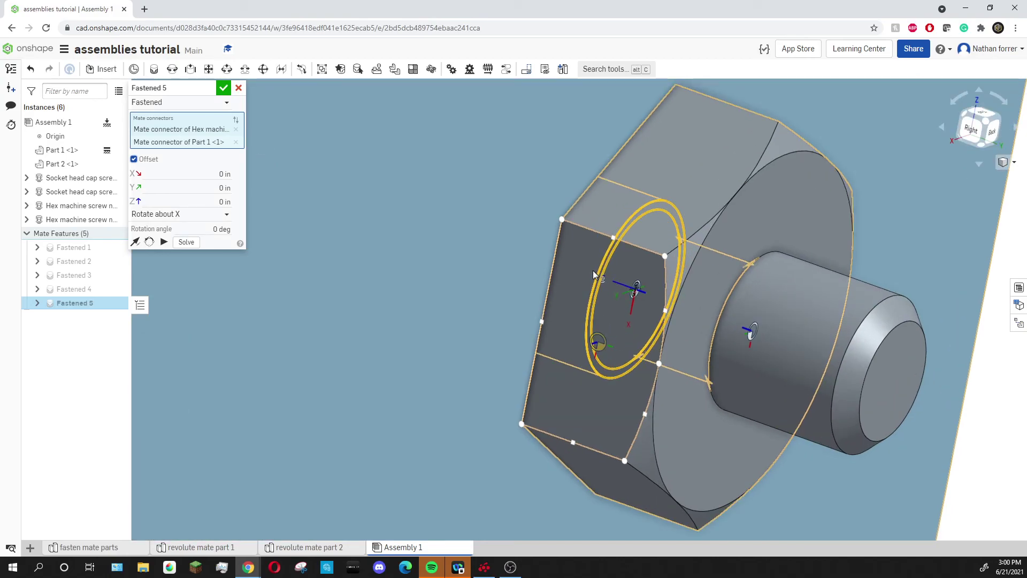
pyautogui.scroll(-3, 591, 274)
pyautogui.scroll(1, 580, 274)
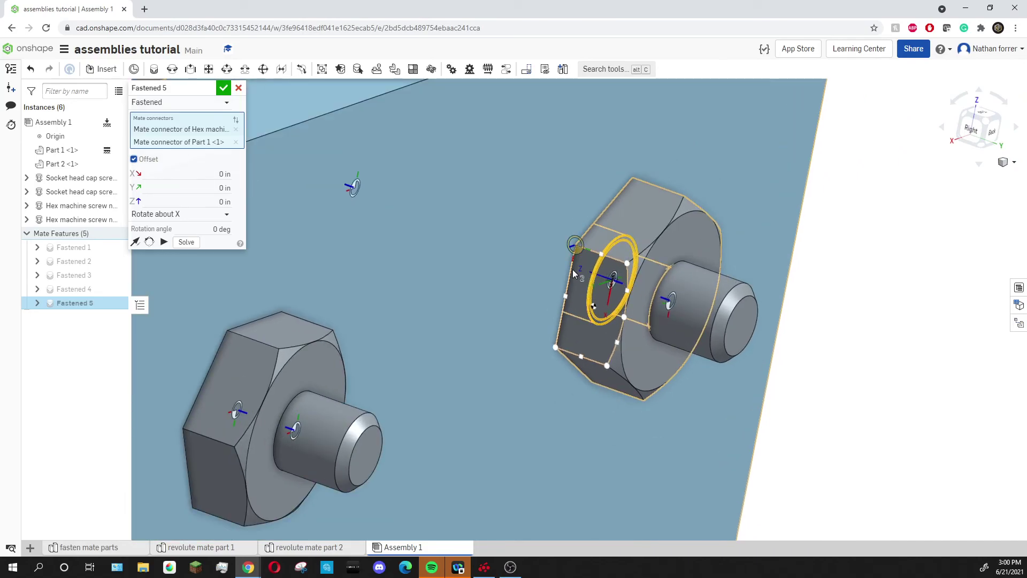
pyautogui.click(199, 202)
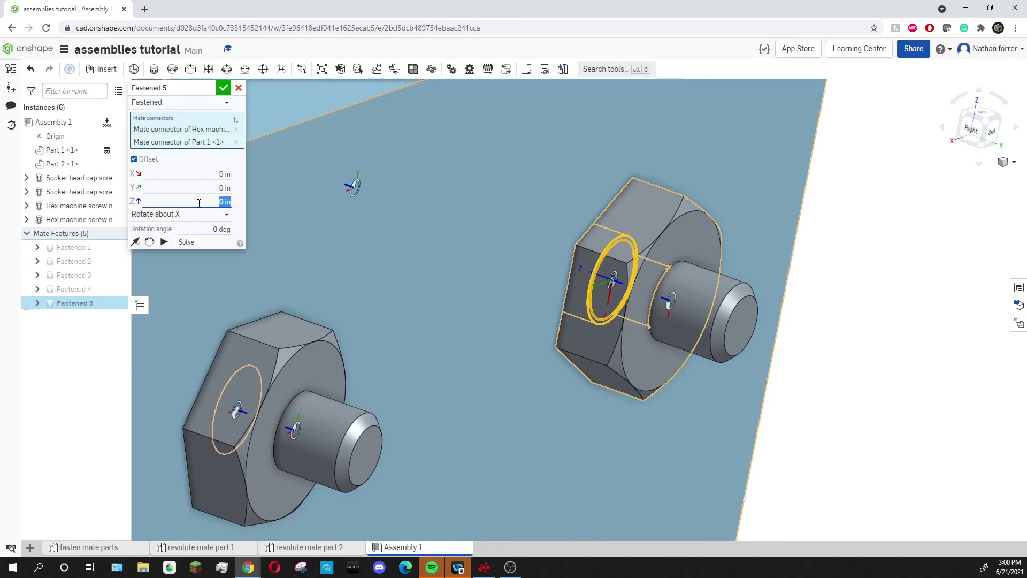
pyautogui.press('BackSpace')
pyautogui.write('-1')
pyautogui.press('Return')
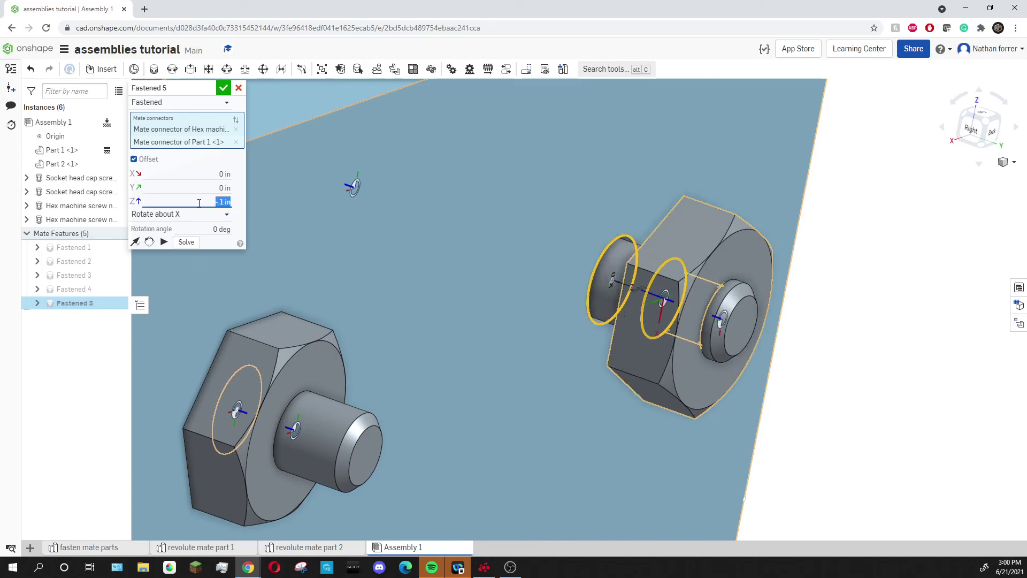
# - Accept the edited Fastened mate and inspect the farther nut's gap from the blue plate's back face
pyautogui.scroll(3, 597, 268)
pyautogui.moveTo(636, 271); pyautogui.dragTo(631, 276, button='right')
pyautogui.scroll(-5, 629, 281)
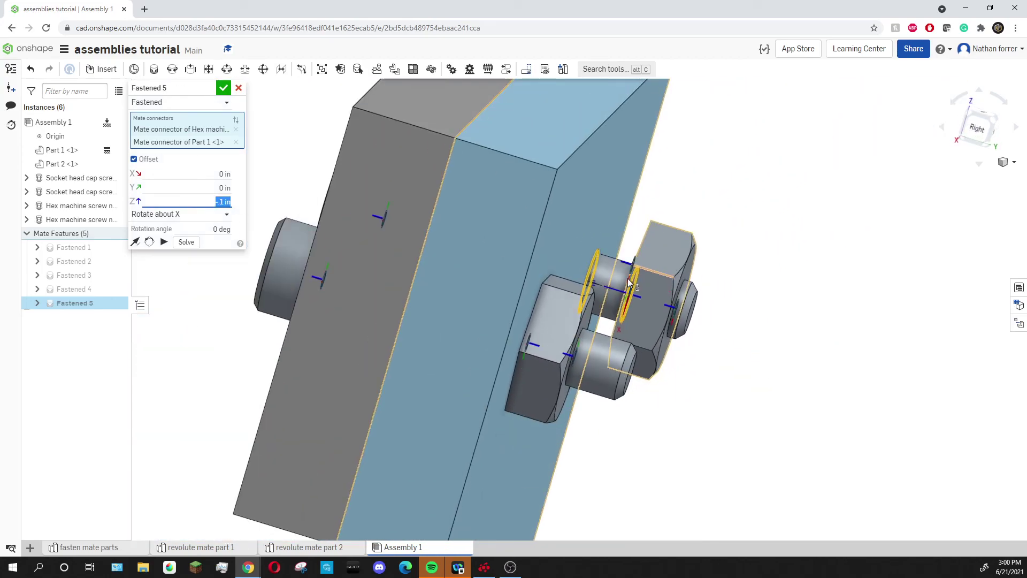
pyautogui.scroll(-3, 695, 294)
pyautogui.moveTo(740, 282); pyautogui.dragTo(668, 268, button='right')
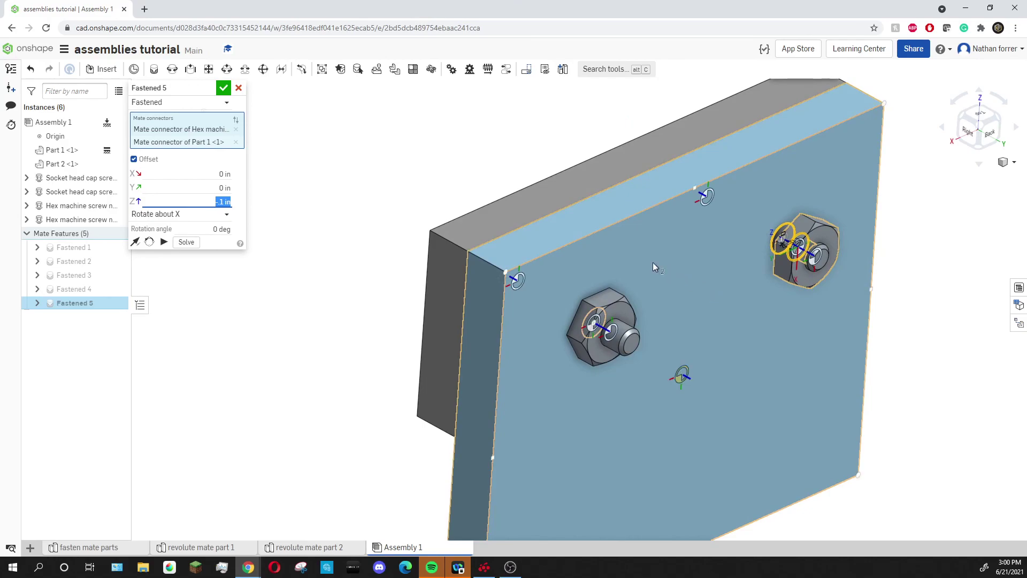
pyautogui.click(224, 89)
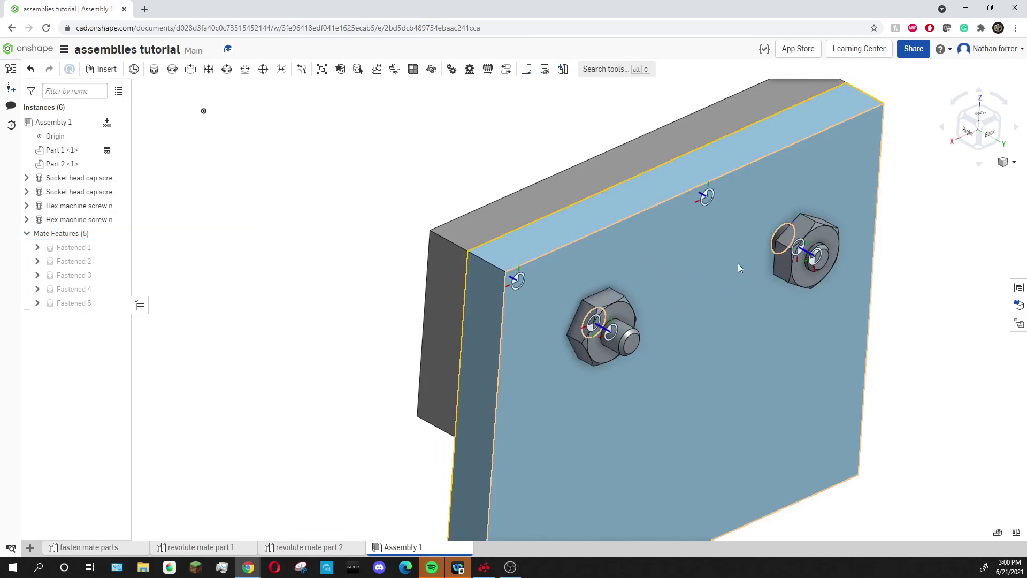
pyautogui.scroll(-3, 850, 305)
pyautogui.scroll(5, 804, 242)
pyautogui.moveTo(804, 242); pyautogui.dragTo(828, 239, button='right')
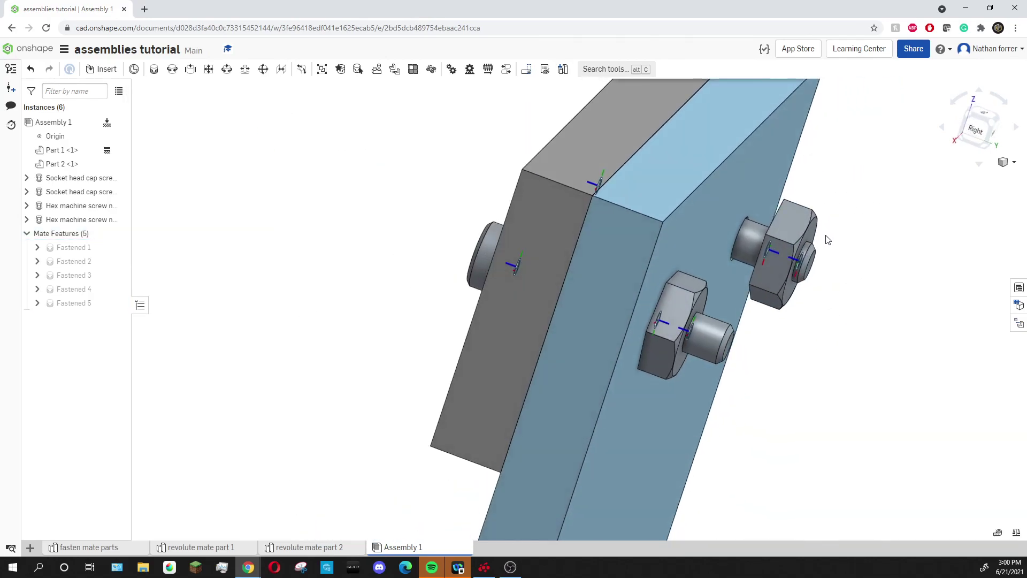
pyautogui.scroll(3, 808, 263)
pyautogui.scroll(-5, 811, 253)
pyautogui.scroll(3, 824, 230)
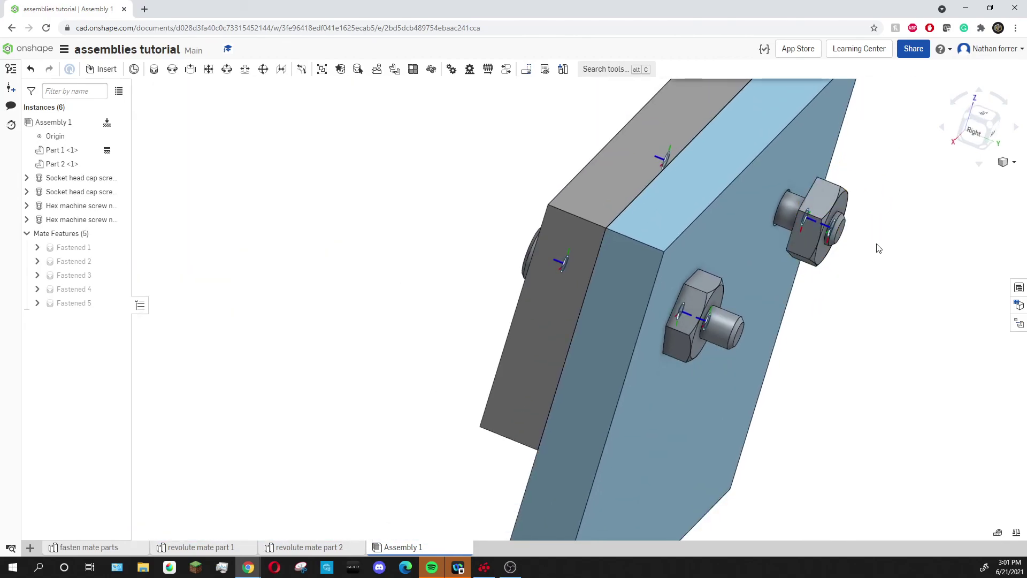